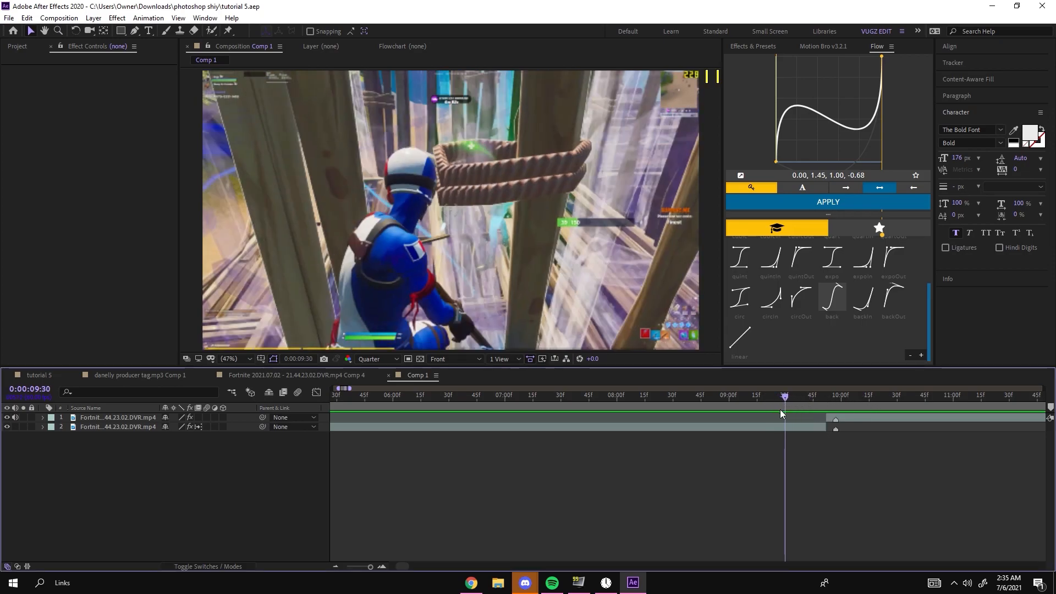
Step: Scrub to the freeze moment at about 9:48, check the clips' anchor points, and zoom the timeline in around 9:50
mouse_move(780, 397)
mouse_down()
mouse_move(818, 395)
mouse_move(827, 373)
mouse_move(853, 361)
mouse_move(834, 373)
mouse_up()
click(817, 395)
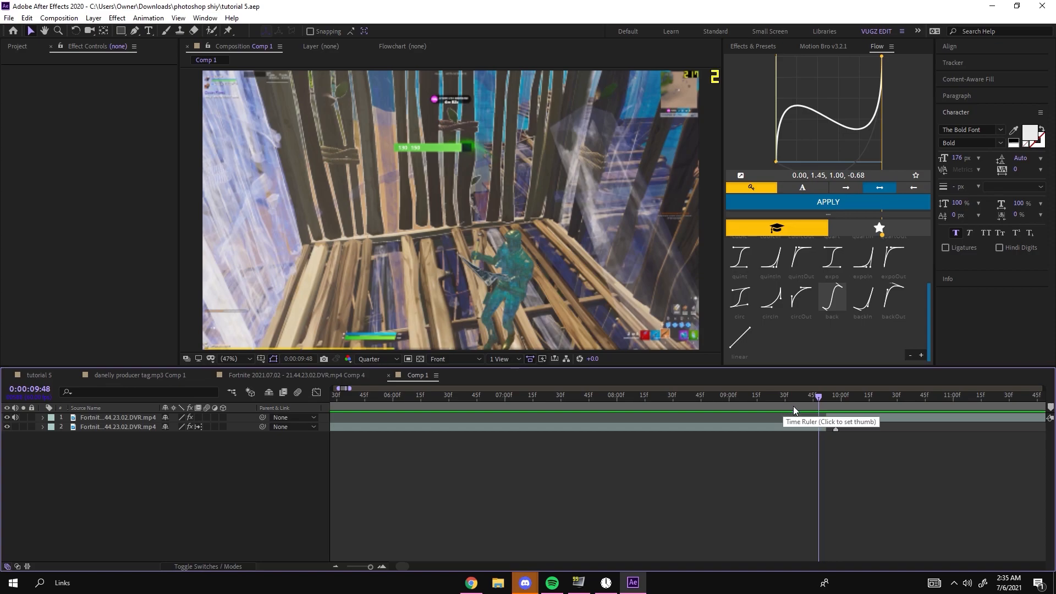
key(a)
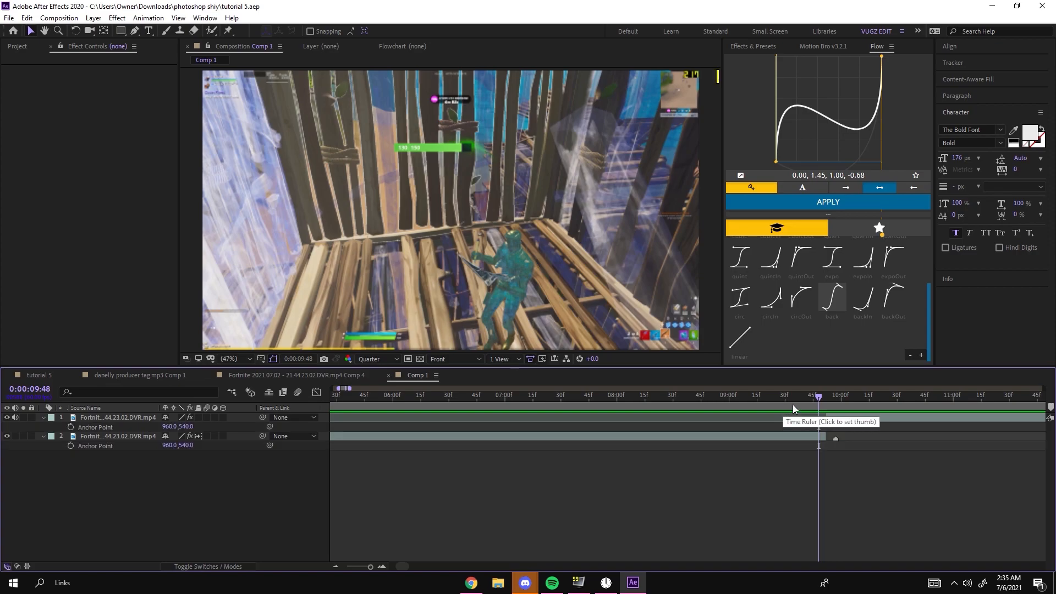
key(a)
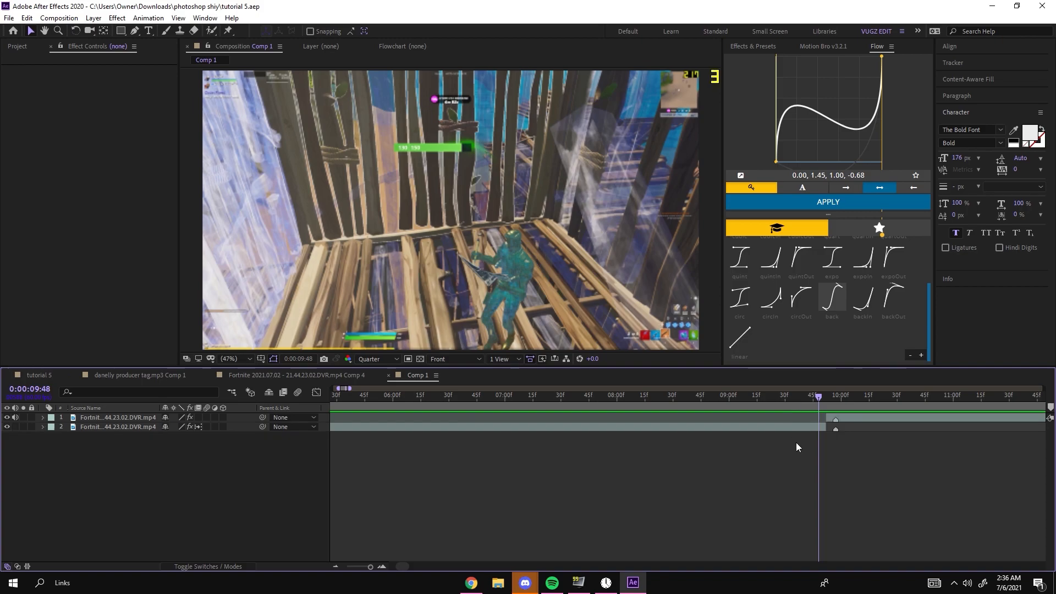
click(380, 567)
drag(827, 396, 841, 402)
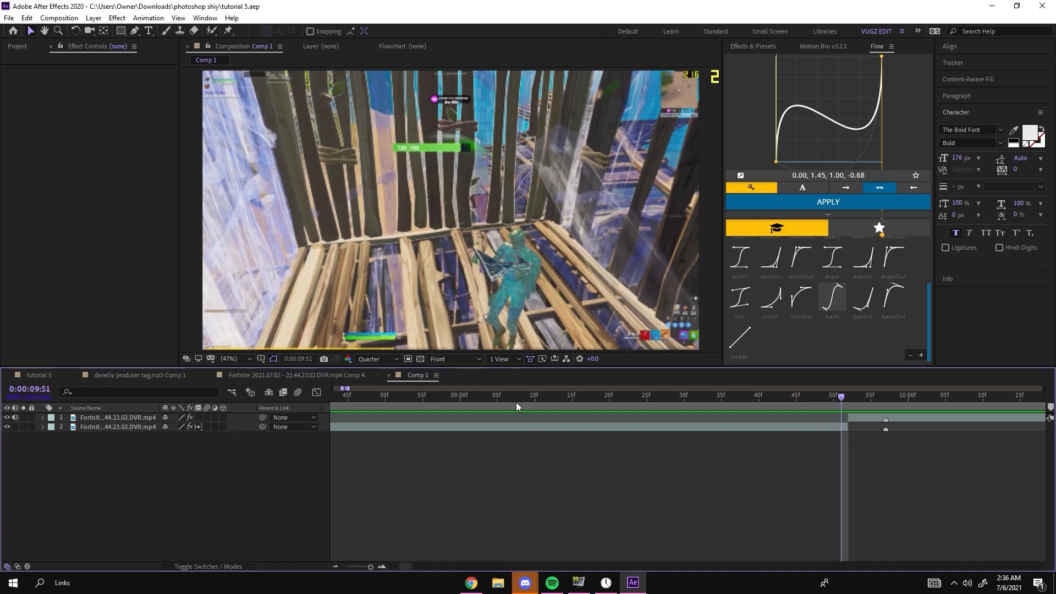
Step: Duplicate the second Fortnite clip layer, discarding an extra accidental copy
click(791, 428)
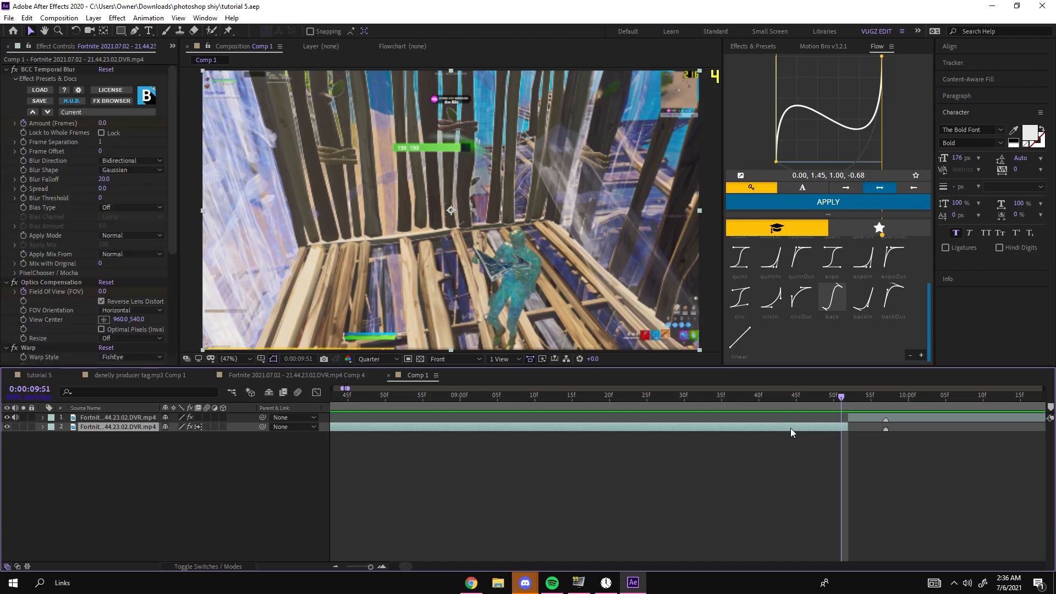
key(ctrl+d)
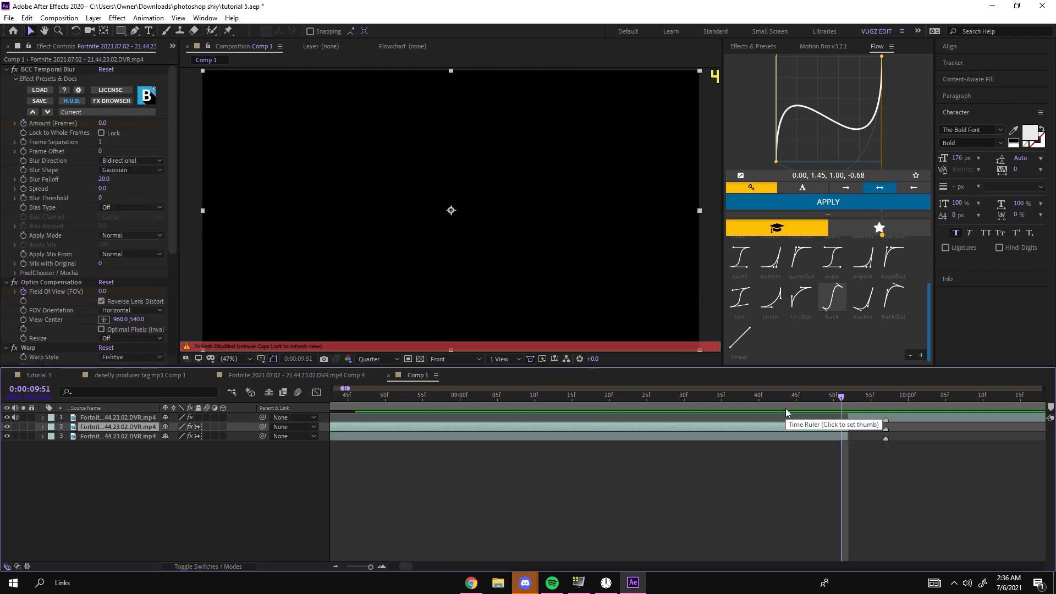
key(Caps_Lock)
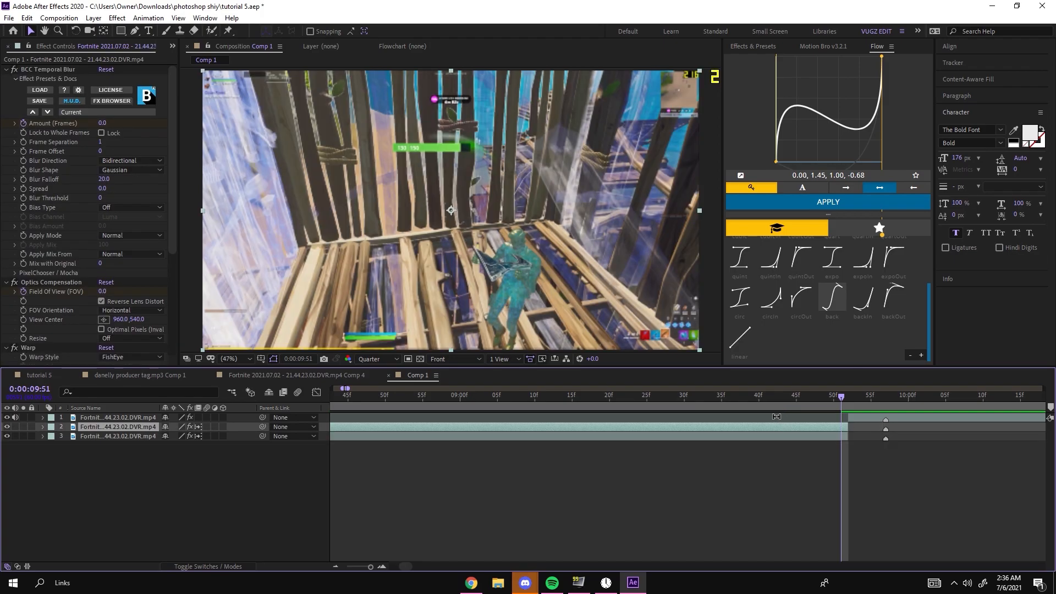
key(ctrl+d)
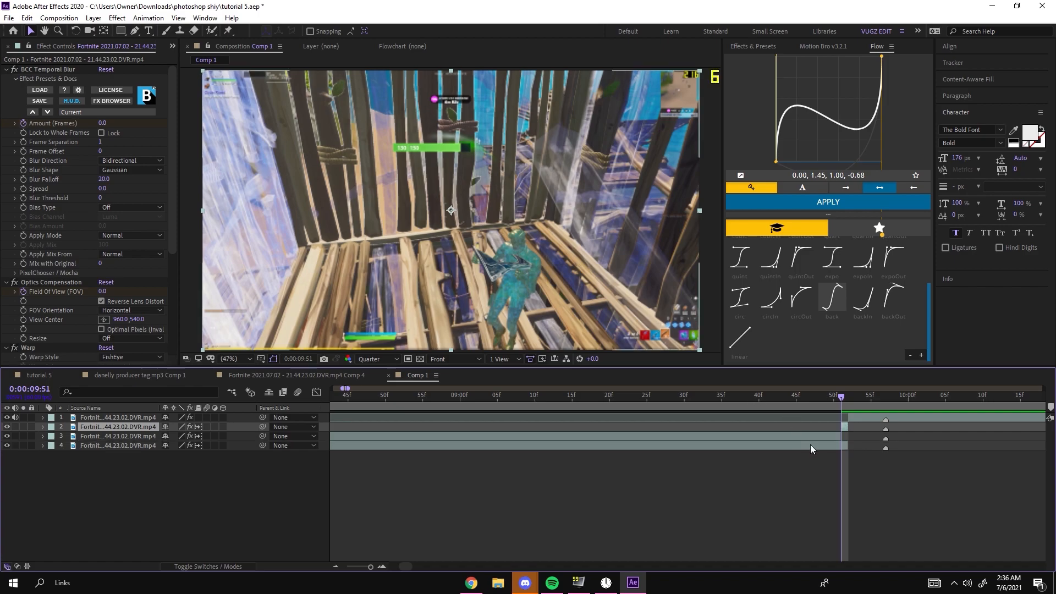
key(Delete)
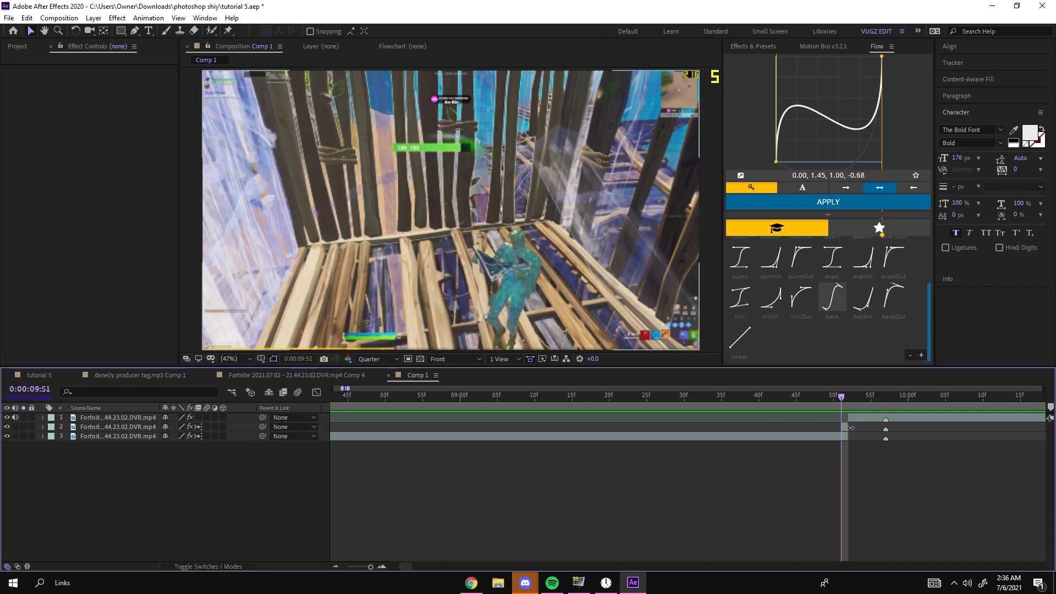
Step: Pre-compose the duplicated clip into Comp 5 with all attributes moved in
click(819, 428)
right_click(845, 429)
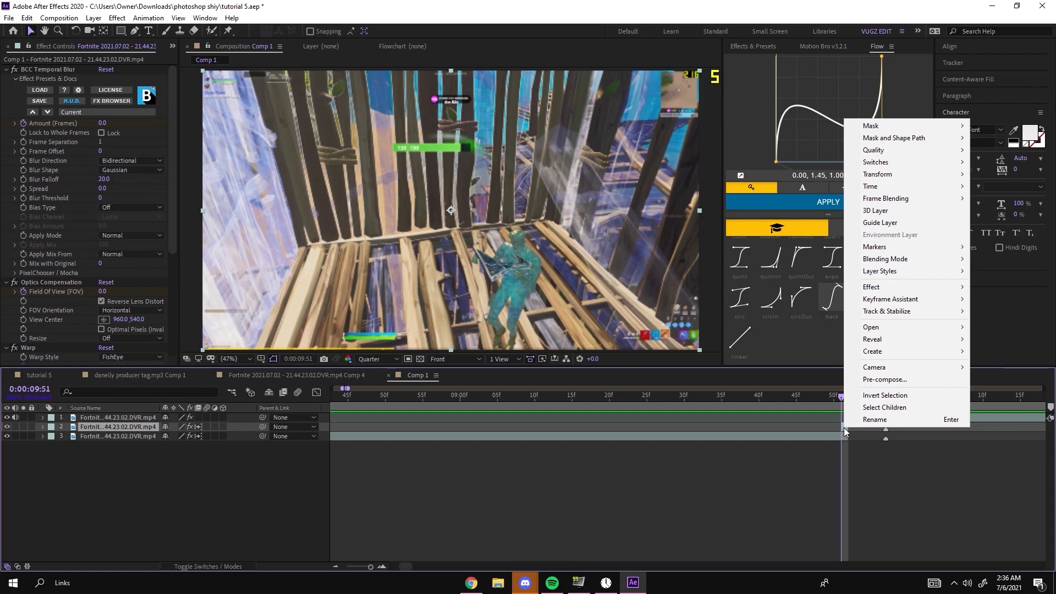
click(884, 379)
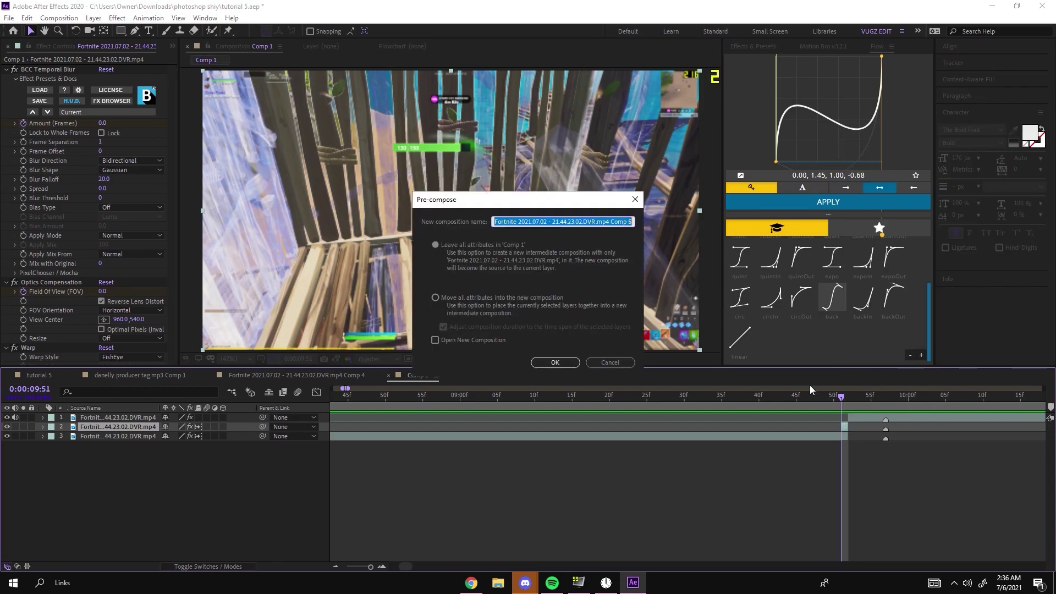
click(528, 304)
click(555, 362)
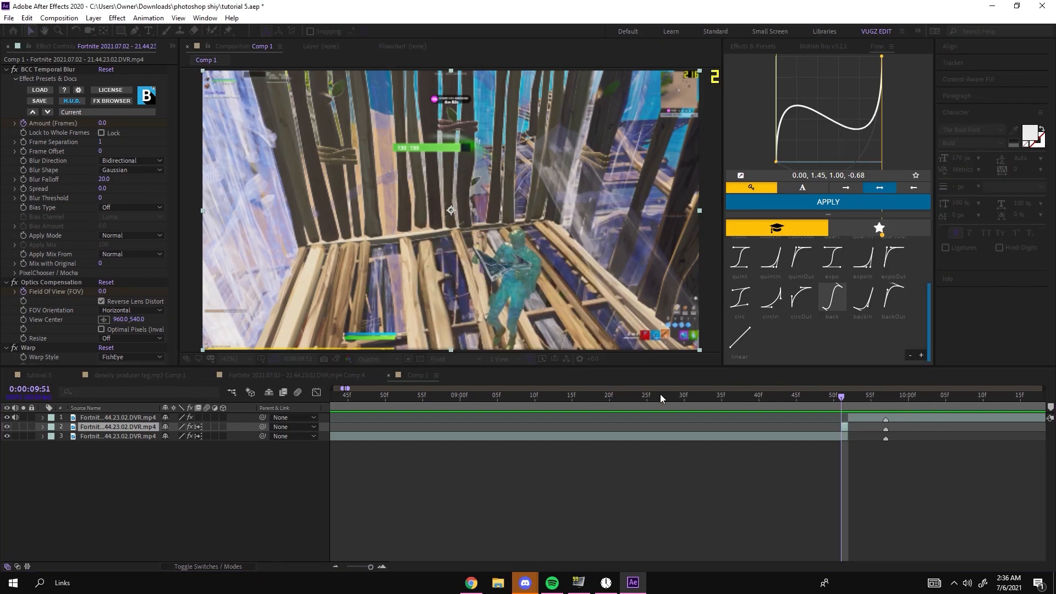
Step: Freeze the Comp 5 layer on the current frame, hide the Timewarp clip above it and tidy its properties
right_click(844, 426)
mouse_move(868, 184)
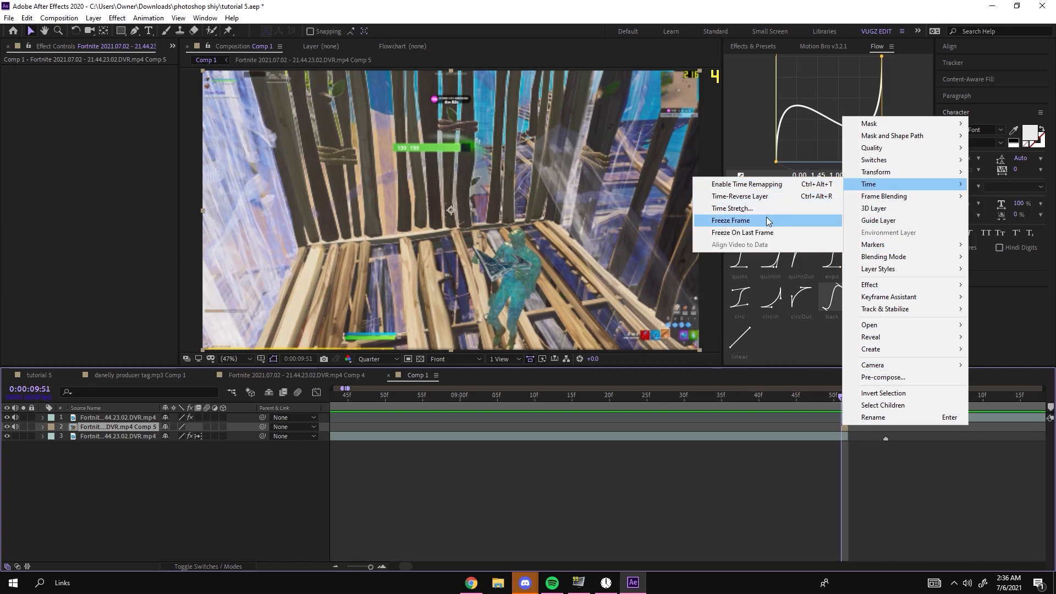
click(765, 218)
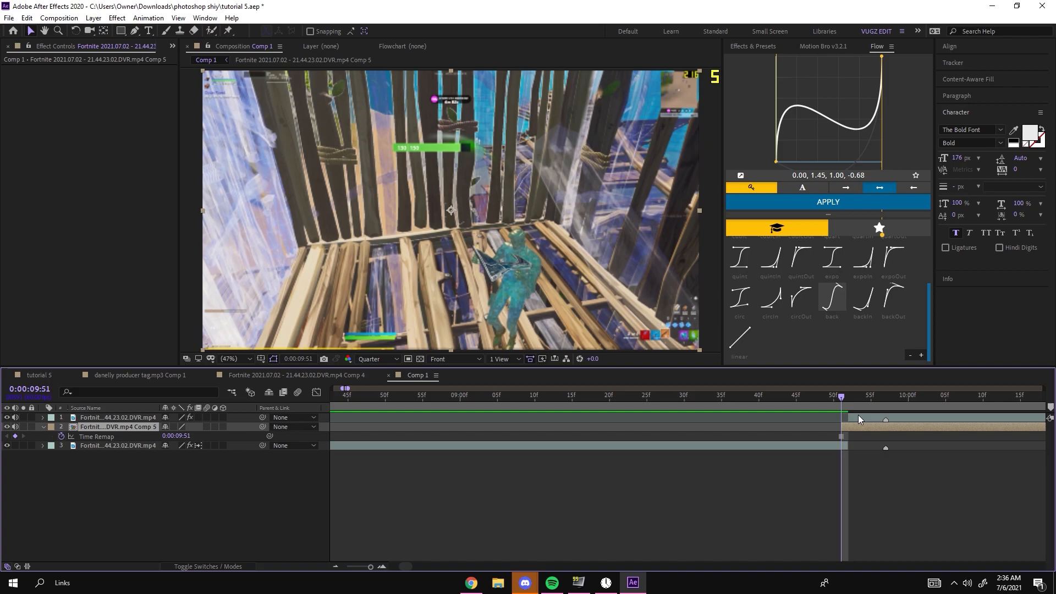
click(853, 417)
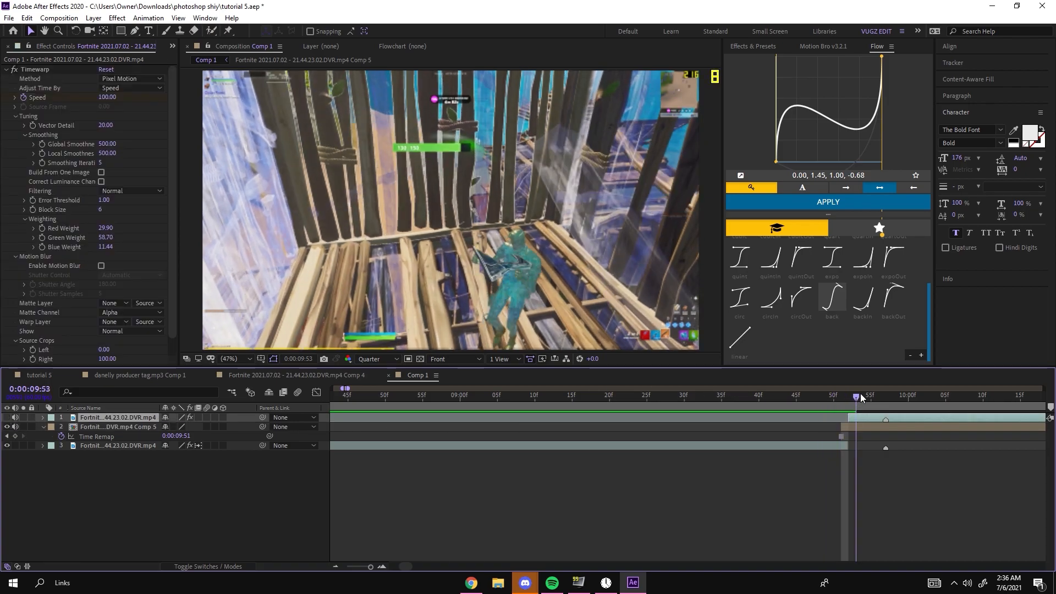
click(7, 416)
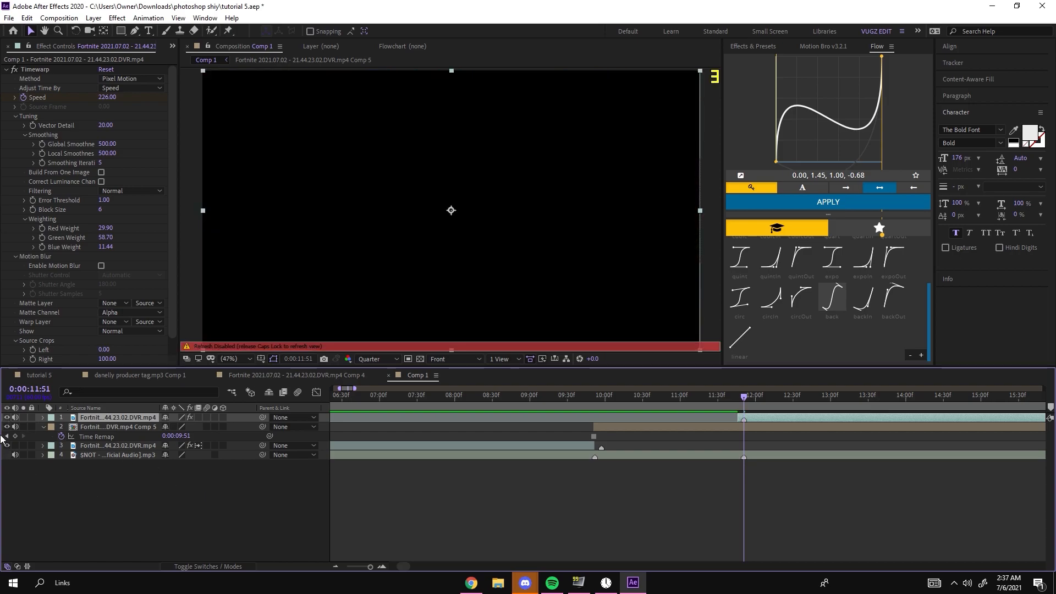
click(6, 426)
click(43, 426)
click(495, 495)
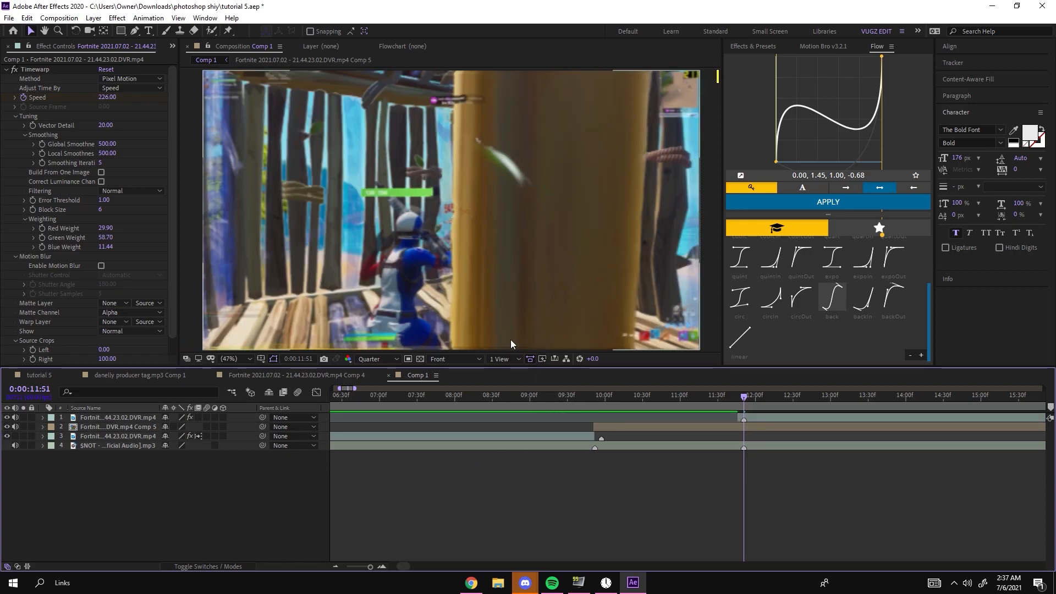
Step: Preview the clip playing into the freeze at 9:51 and scrub past it to check the hold
drag(582, 395, 626, 395)
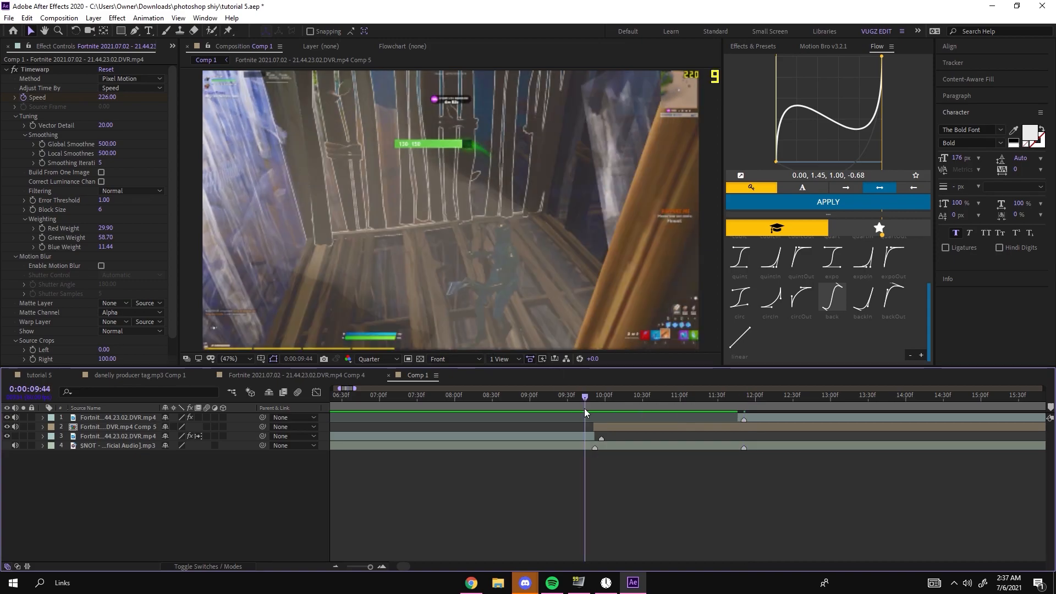
key(space)
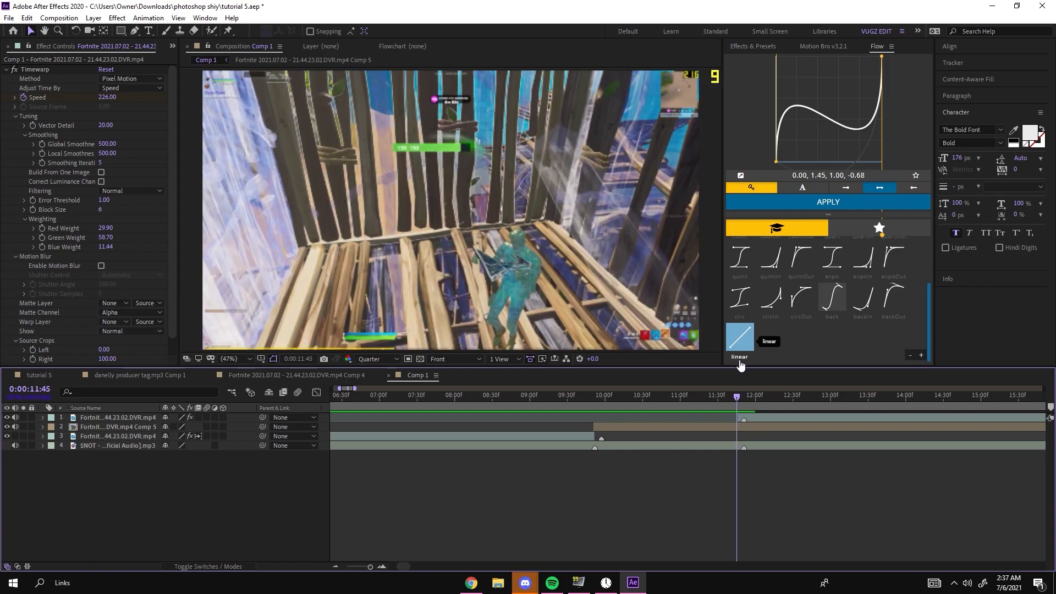
click(739, 343)
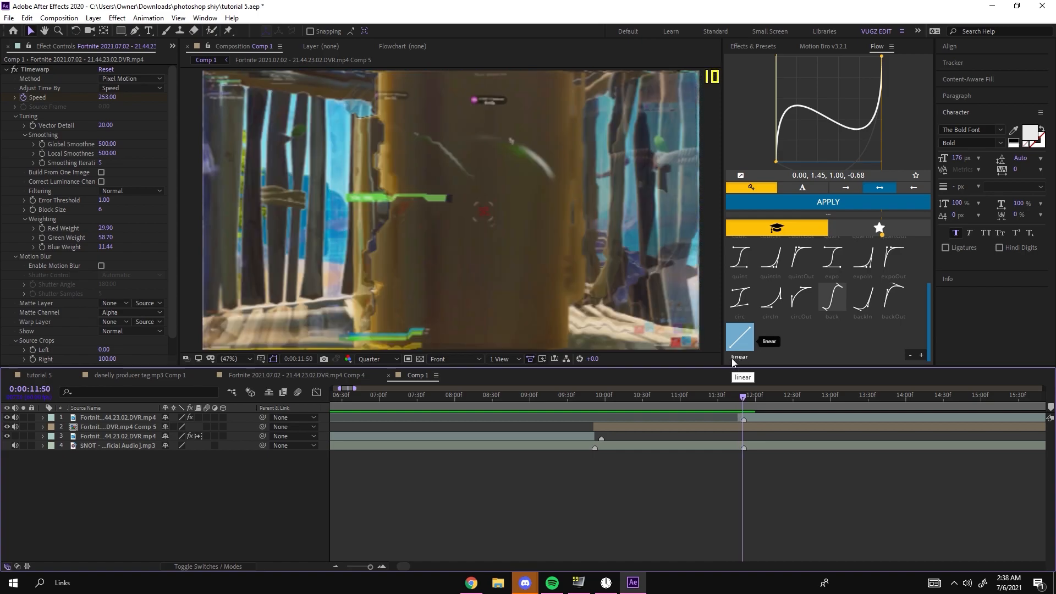
click(594, 394)
click(620, 428)
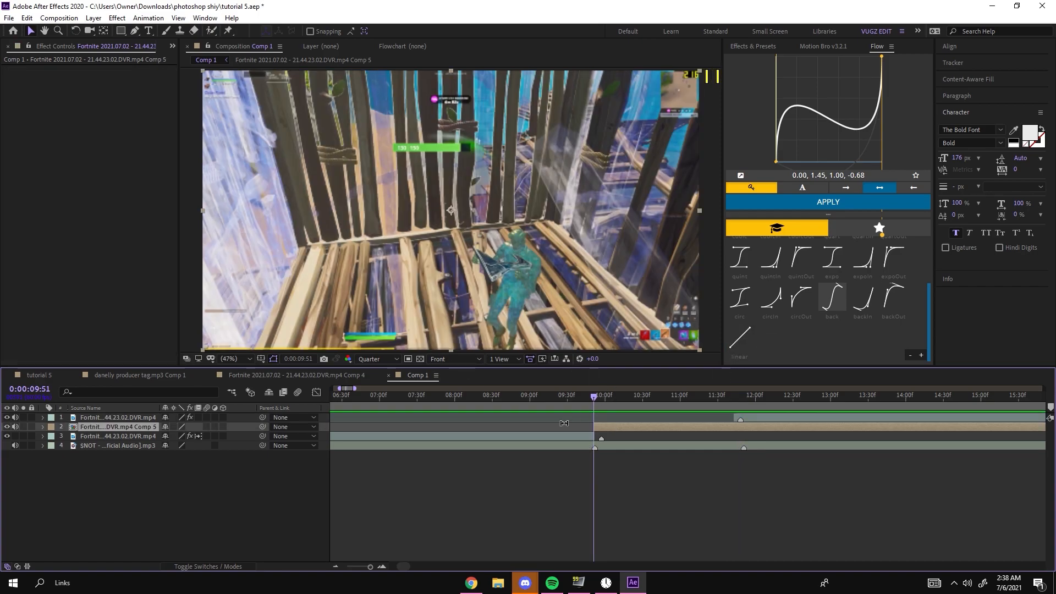
drag(578, 394, 730, 396)
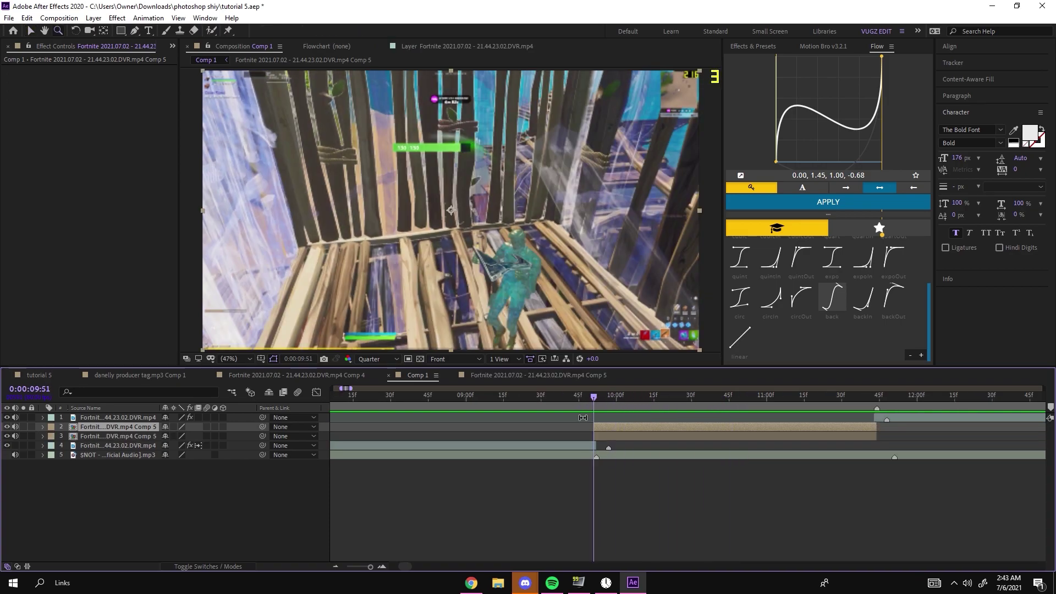
Step: Nest the frozen layer into Comp 6 and bring its layer up for rotoscoping, centred on the character
right_click(635, 431)
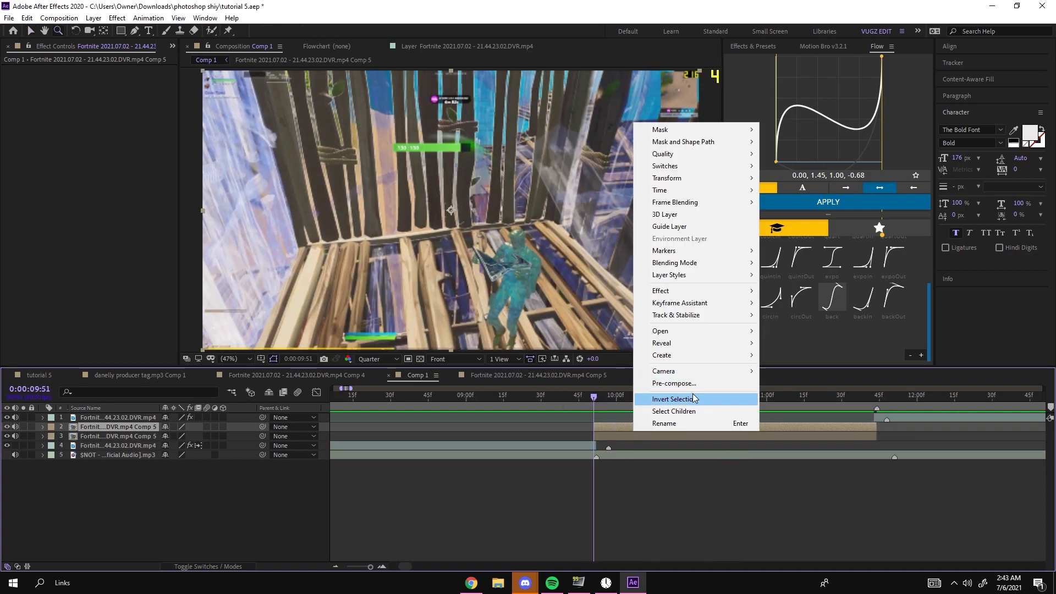
click(660, 398)
click(555, 362)
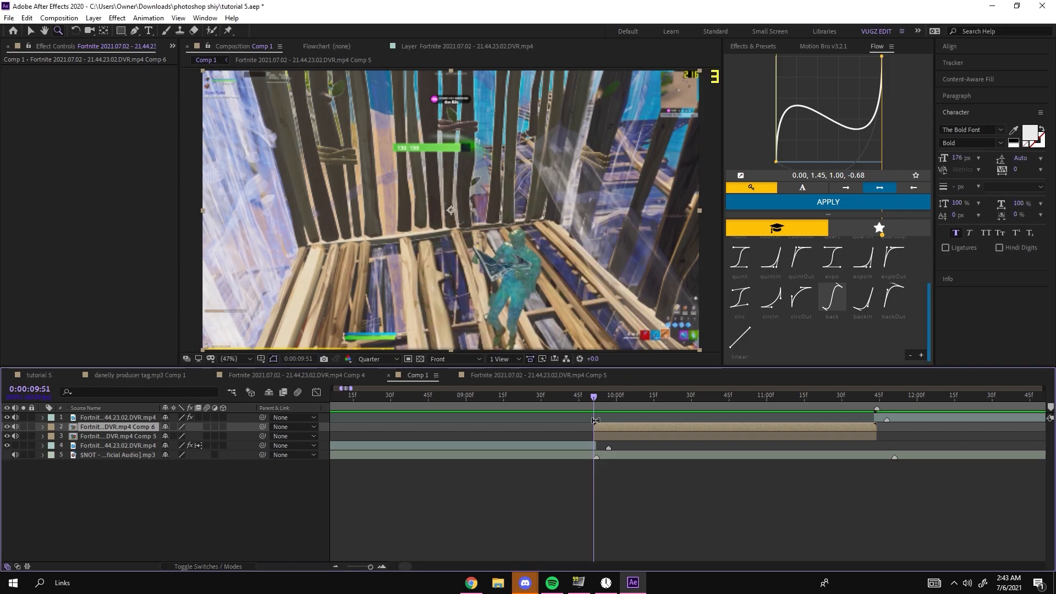
double_click(686, 428)
double_click(425, 418)
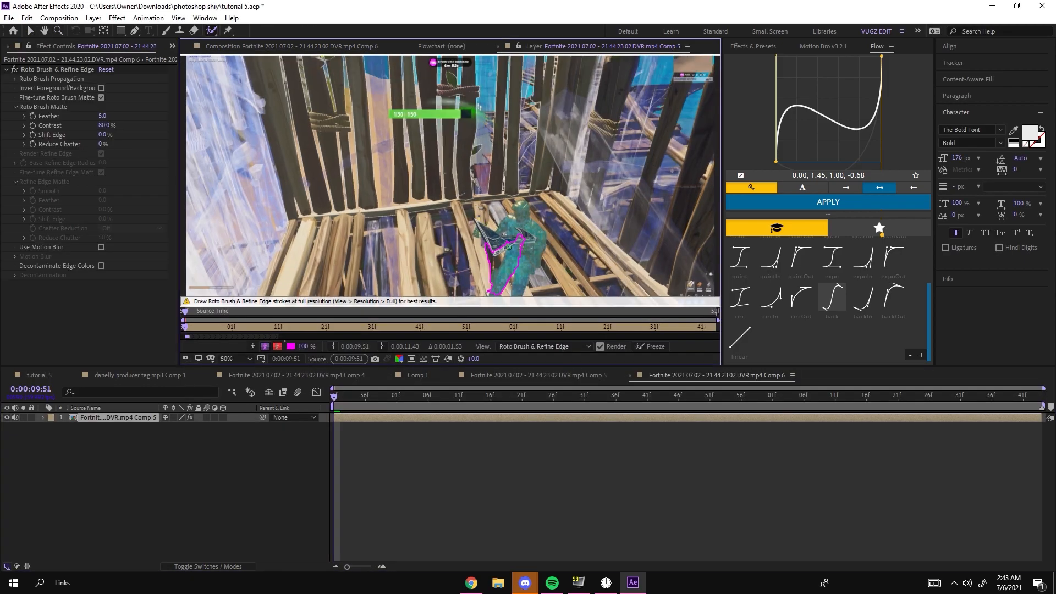
scroll(511, 247, up, 3)
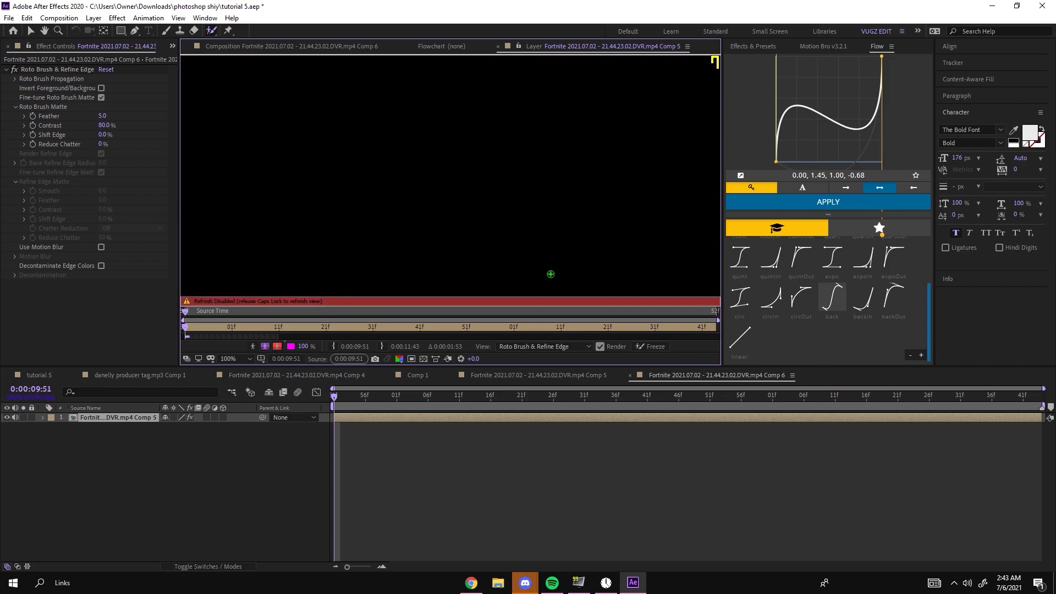
mouse_move(516, 262)
mouse_down()
mouse_move(534, 151)
mouse_move(526, 213)
mouse_up()
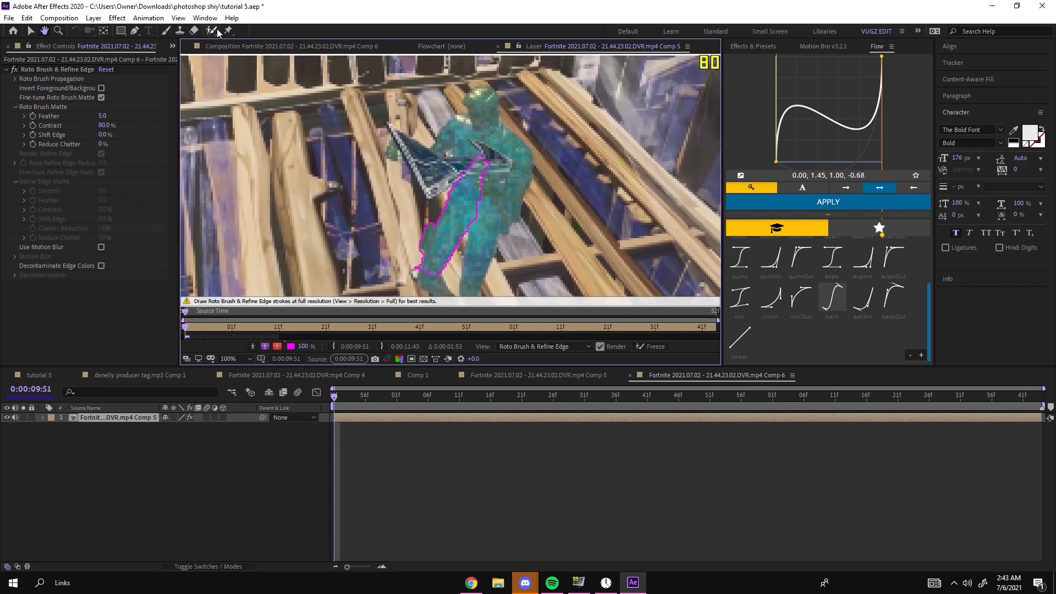
Step: Roto Brush the character's arms, weapon, torso and head into the matte, subtracting stray background
key(alt+w)
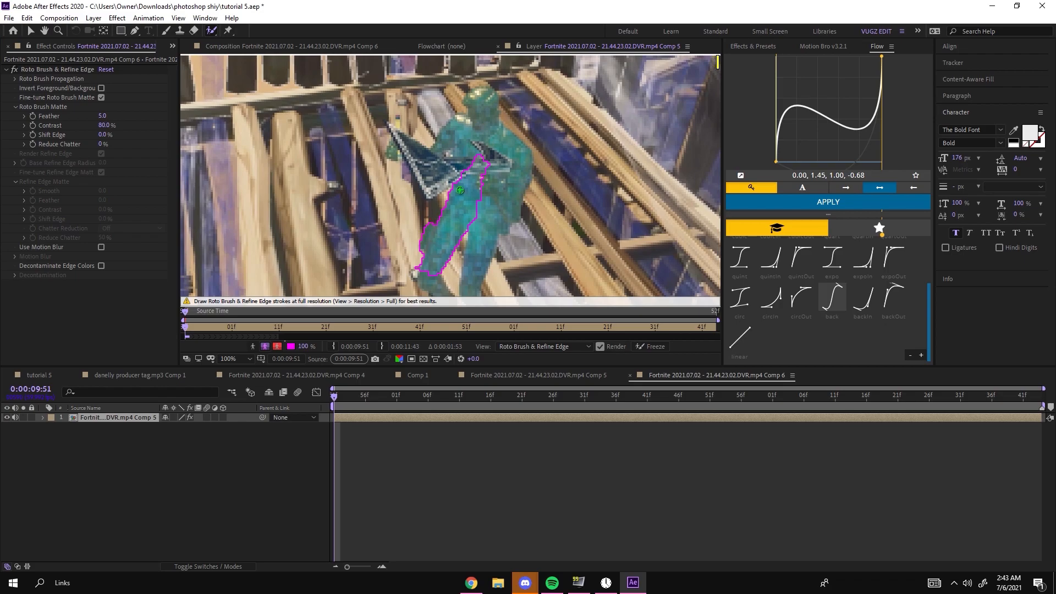
mouse_move(461, 191)
mouse_down()
mouse_move(415, 162)
mouse_move(397, 126)
mouse_move(419, 200)
mouse_move(388, 123)
mouse_move(410, 150)
mouse_move(389, 126)
mouse_up()
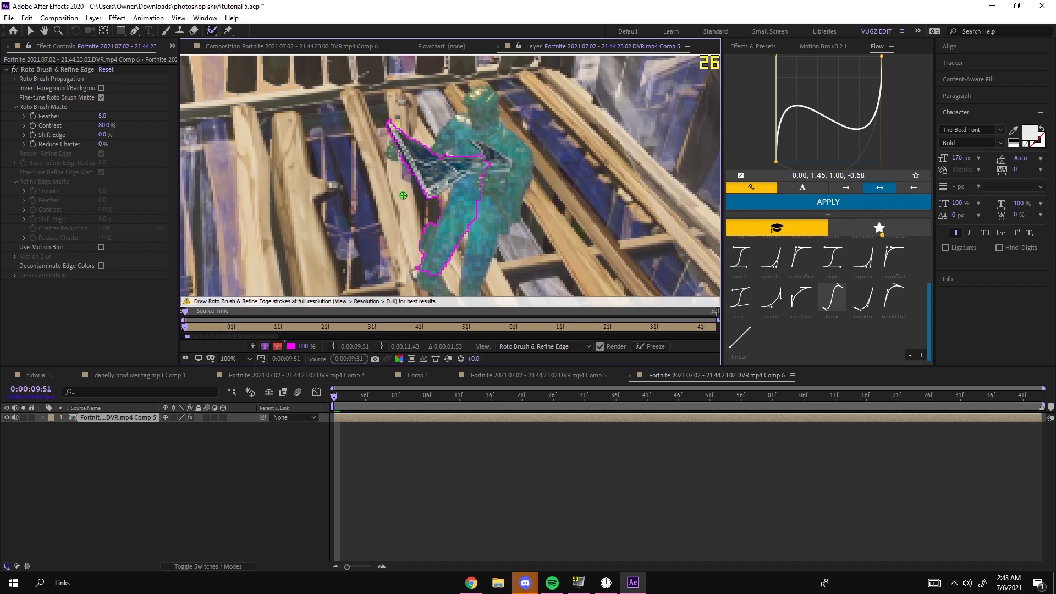
key(Caps_Lock)
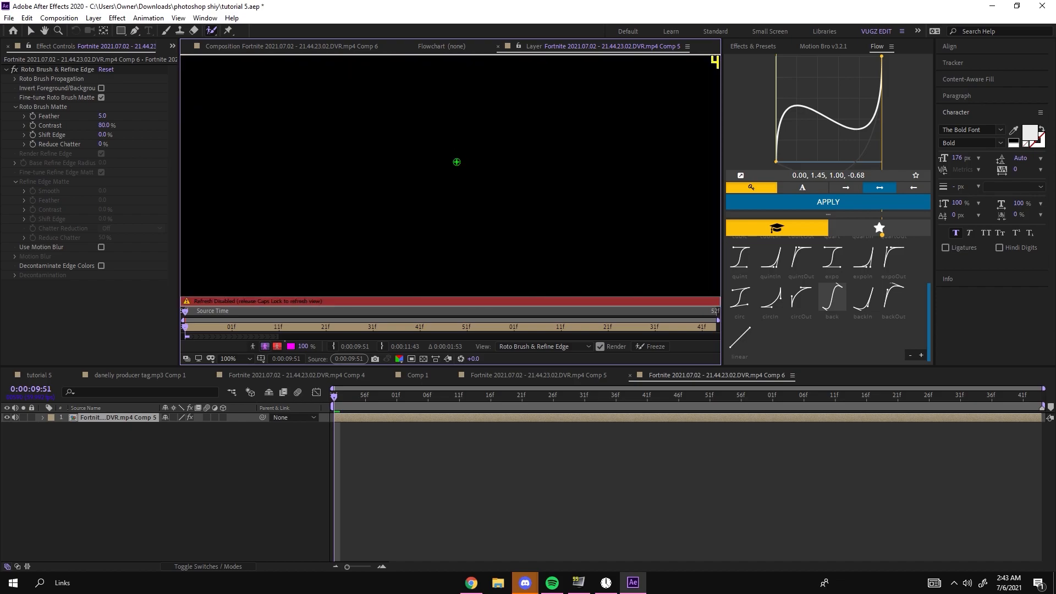
key(Caps_Lock)
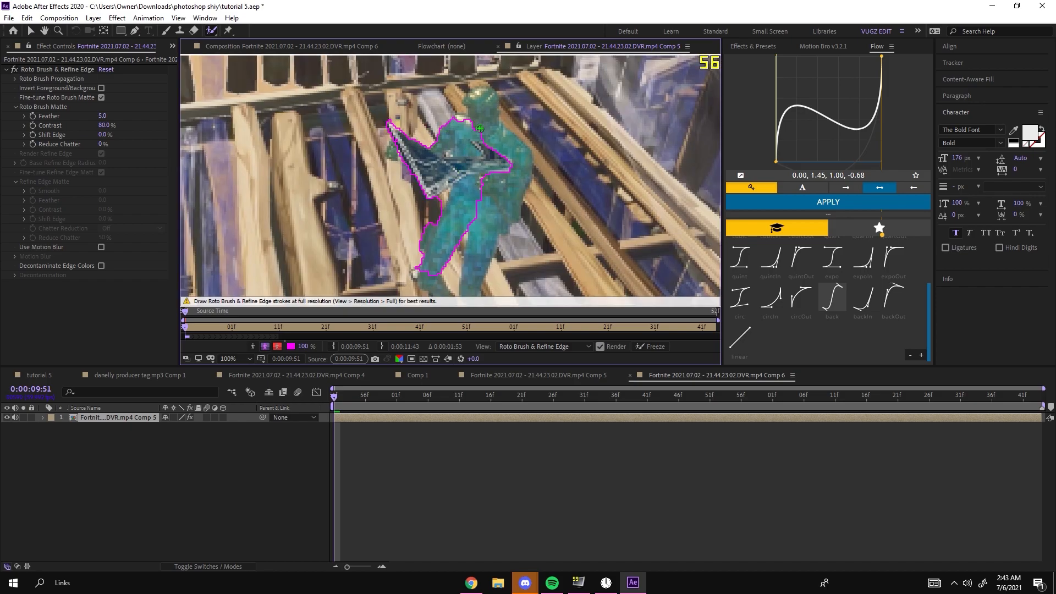
drag(465, 152, 477, 89)
key(Caps_Lock)
key(Caps_Lock)
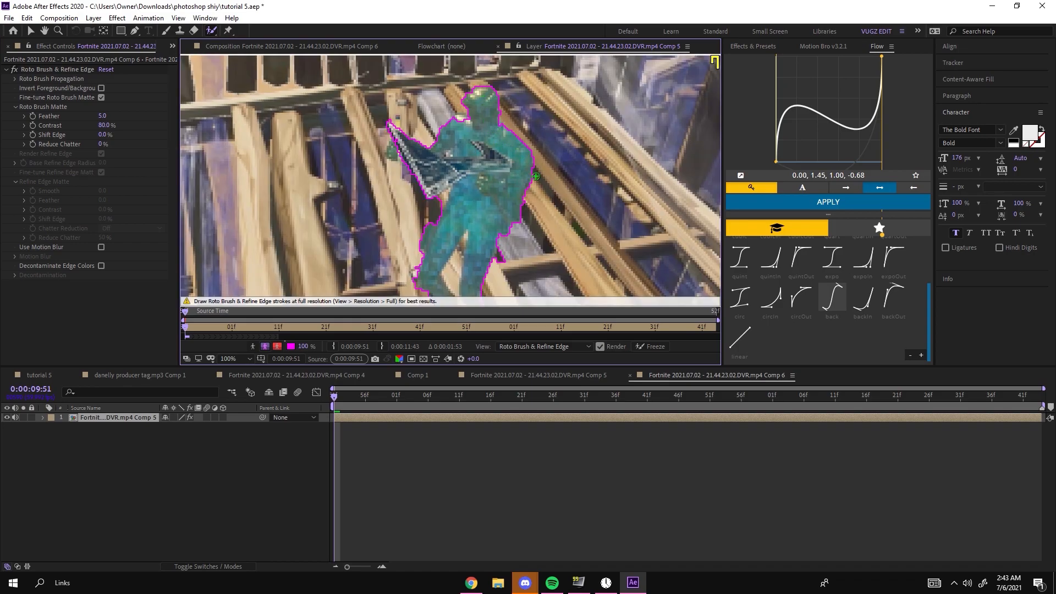
drag(538, 186, 561, 203)
drag(540, 201, 554, 211)
scroll(545, 203, up, 3)
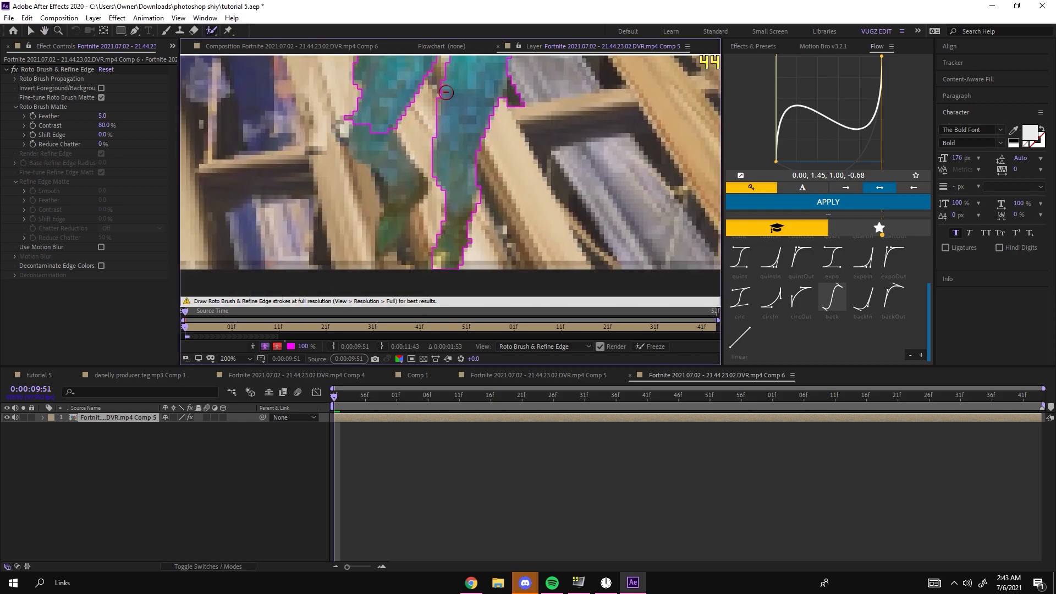
drag(404, 256, 444, 215)
scroll(443, 210, up, 2)
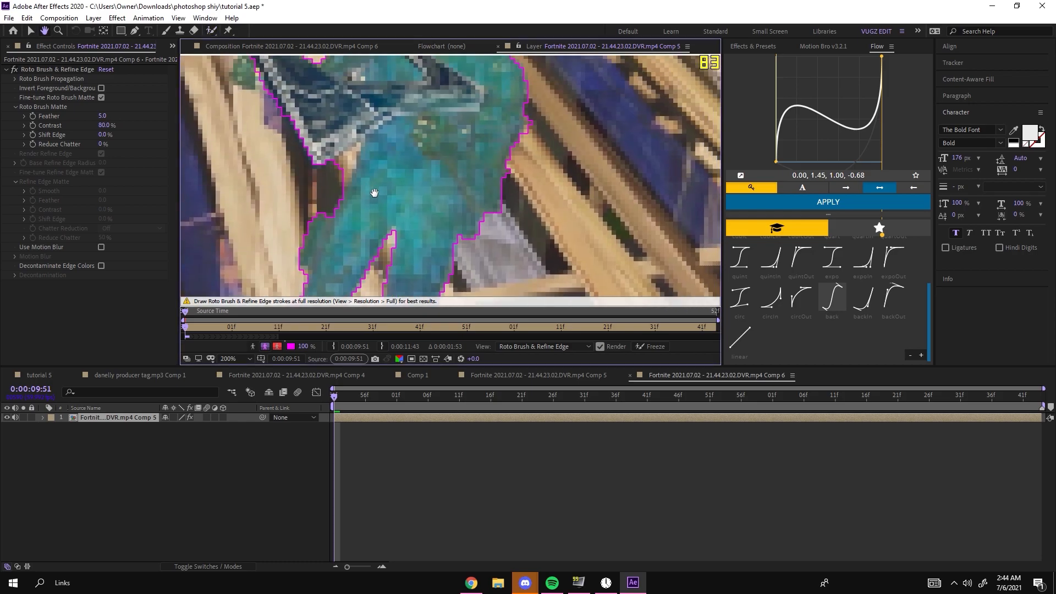
drag(446, 174, 400, 207)
scroll(400, 207, down, 2)
scroll(400, 165, down, 2)
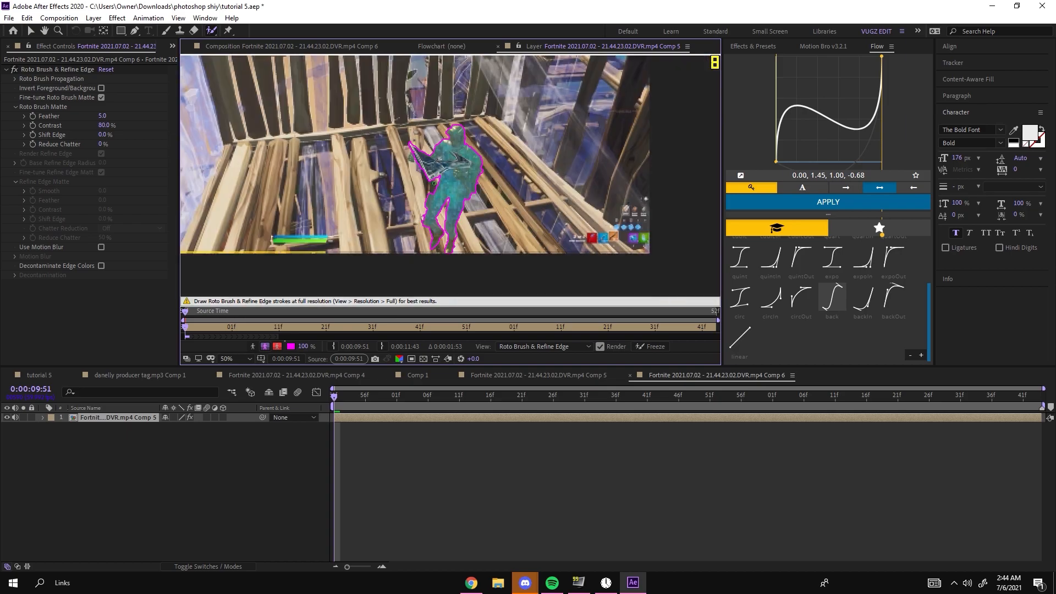
scroll(347, 149, up, 2)
scroll(298, 93, down, 4)
Step: Propagate the roto matte through the clip and freeze it
click(32, 31)
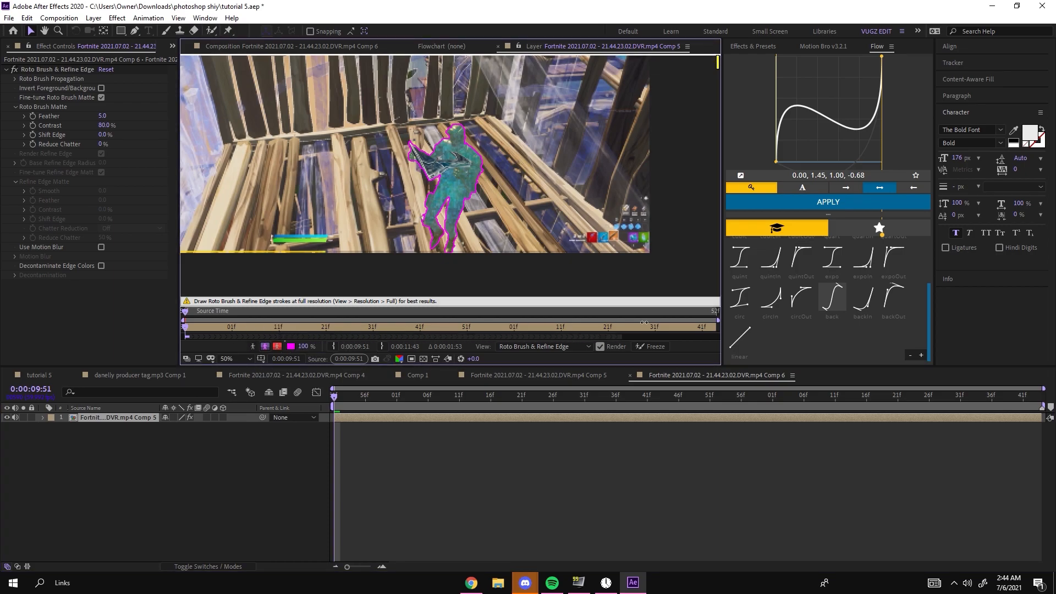
mouse_move(336, 397)
mouse_down()
mouse_move(941, 398)
mouse_move(335, 396)
mouse_up()
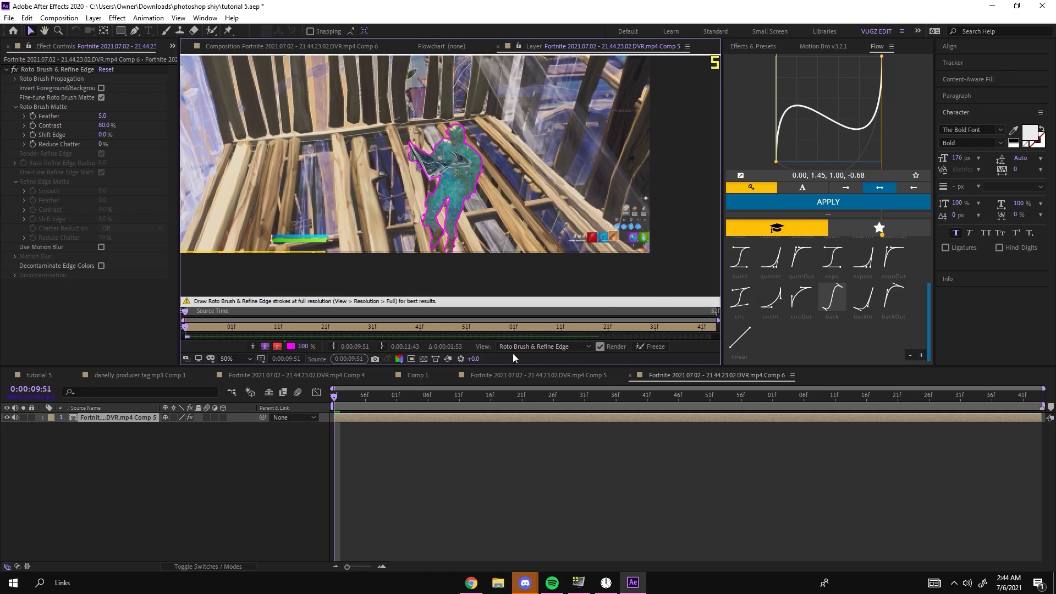
click(651, 346)
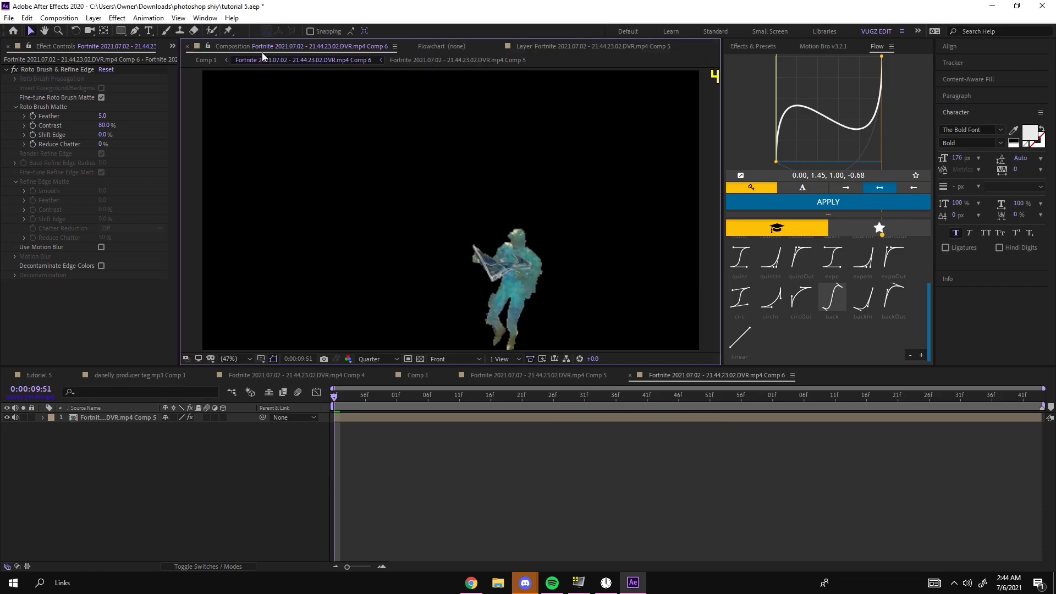
Step: Set the Roto Brush matte to feather 11.6, contrast 60% and shift edge -18%
click(354, 307)
scroll(461, 224, down, 2)
scroll(461, 223, up, 3)
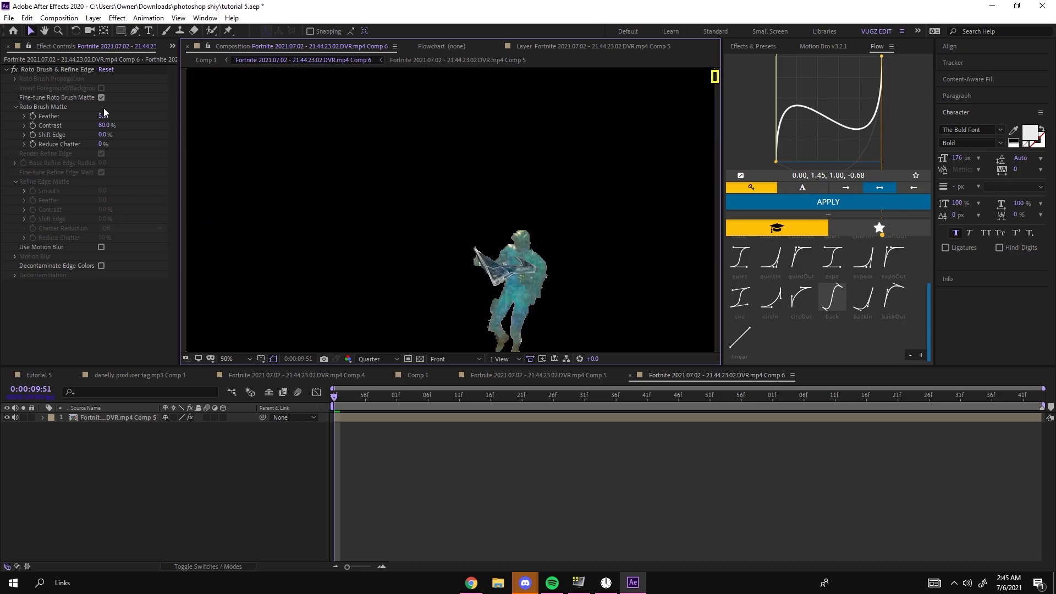
drag(106, 116, 99, 115)
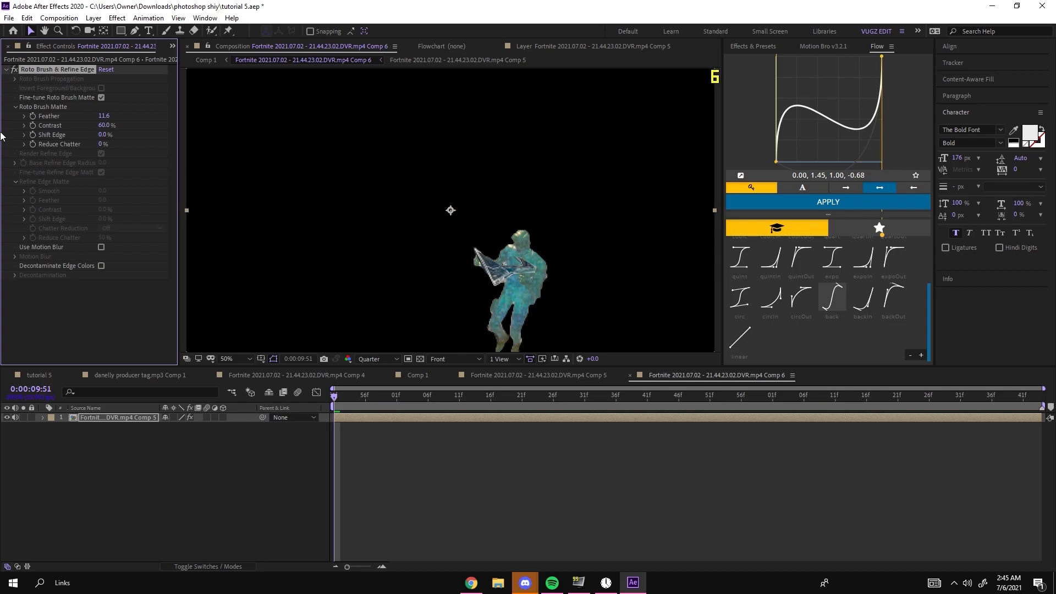
drag(103, 135, 91, 135)
click(486, 303)
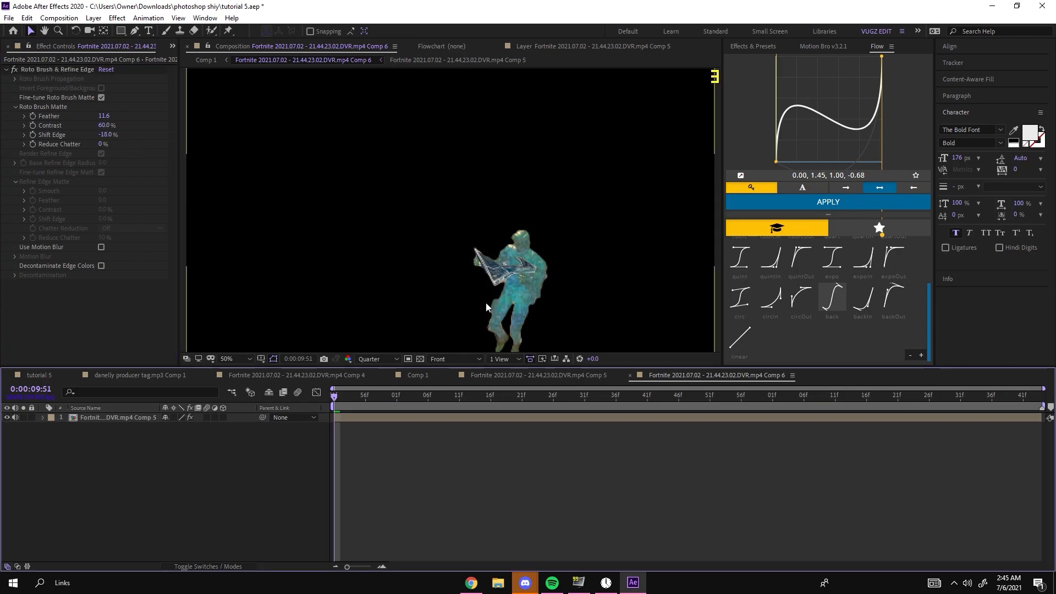
Step: Back in Comp 1, scrub around 9:51 and hide the gameplay footage to check the cutout alone
click(204, 60)
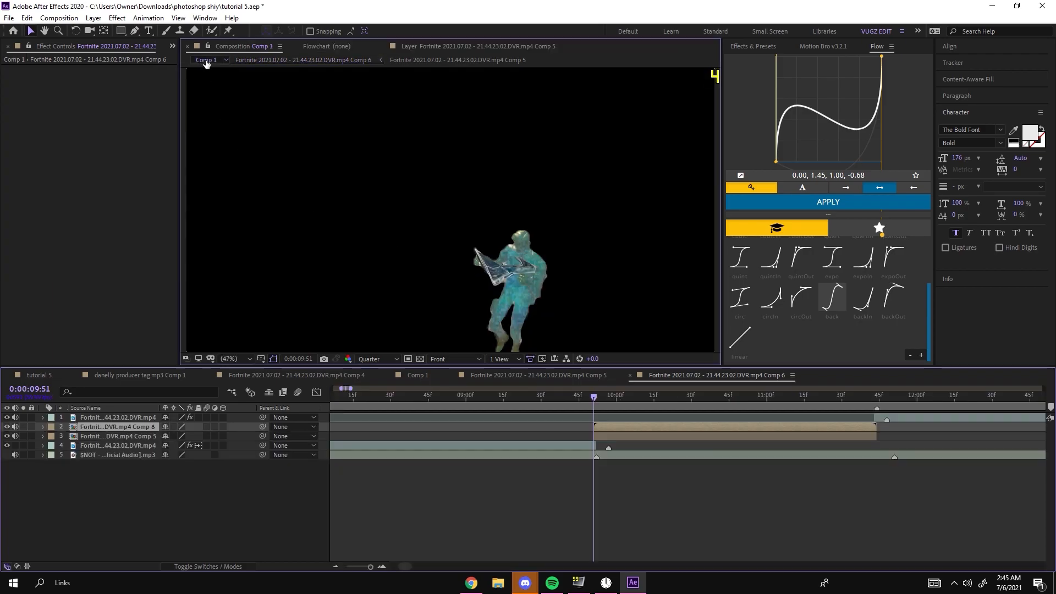
click(590, 399)
mouse_move(602, 396)
mouse_down()
mouse_move(621, 396)
mouse_move(569, 396)
mouse_move(597, 396)
mouse_up()
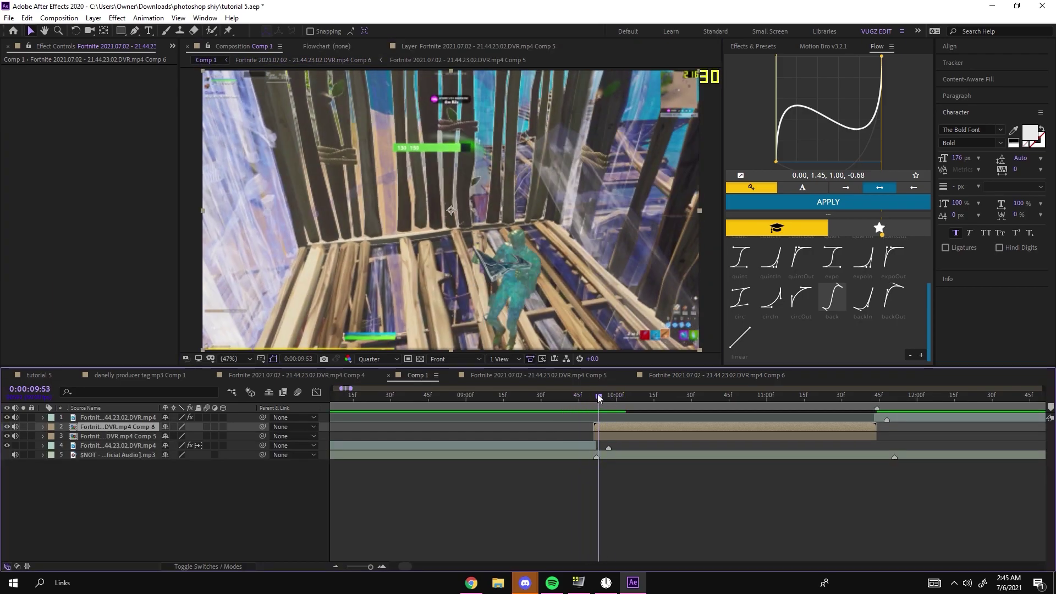
click(7, 436)
click(543, 495)
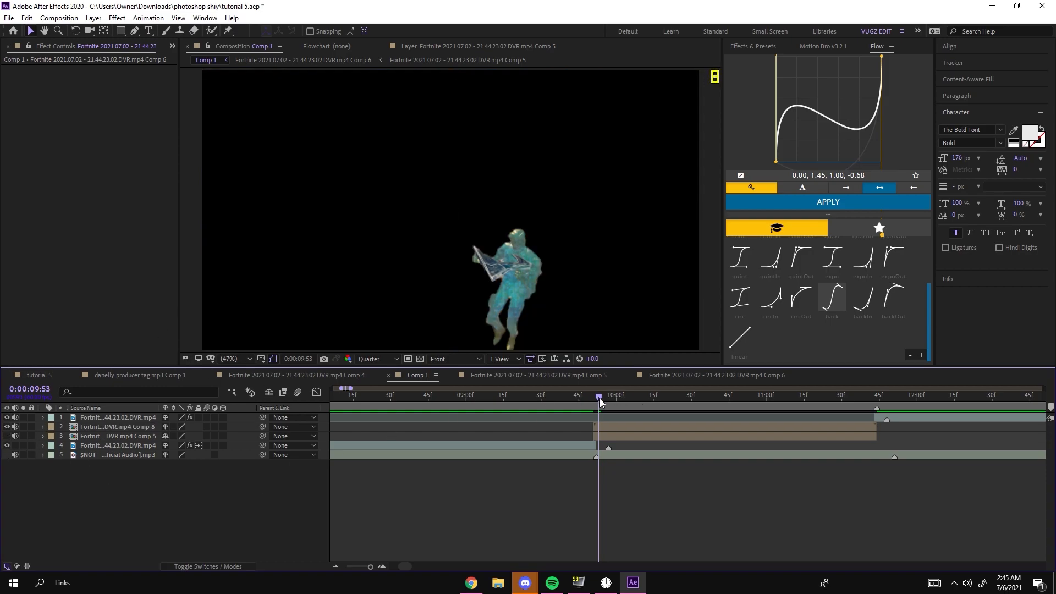
mouse_move(600, 398)
mouse_down()
mouse_move(625, 396)
mouse_move(593, 397)
mouse_move(615, 397)
mouse_up()
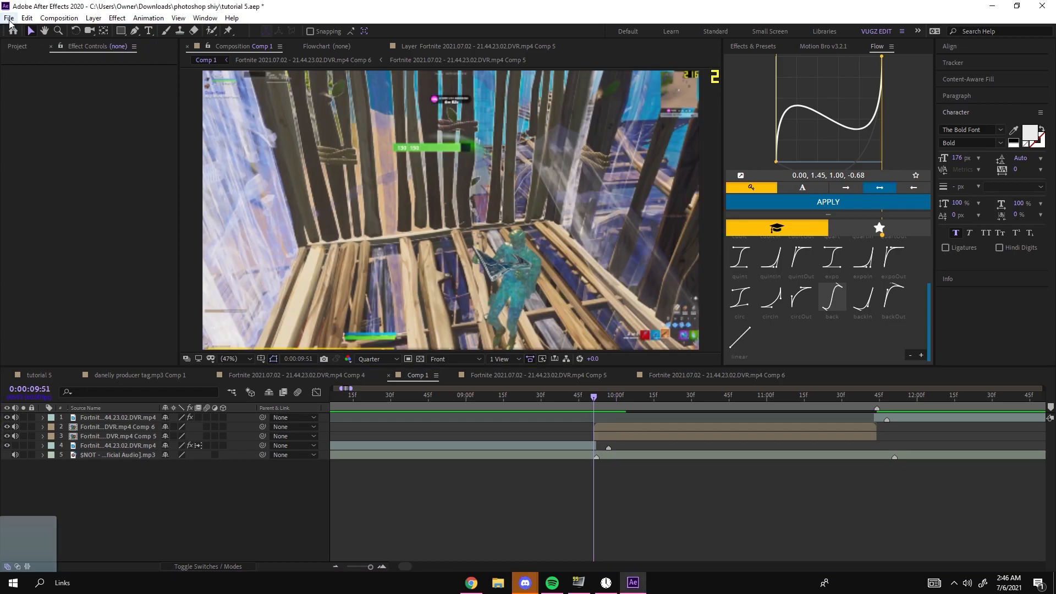
Step: Add the PAPER OVERLAY clip to Comp 1 at the freeze and blend it in Screen mode
click(8, 18)
mouse_move(53, 184)
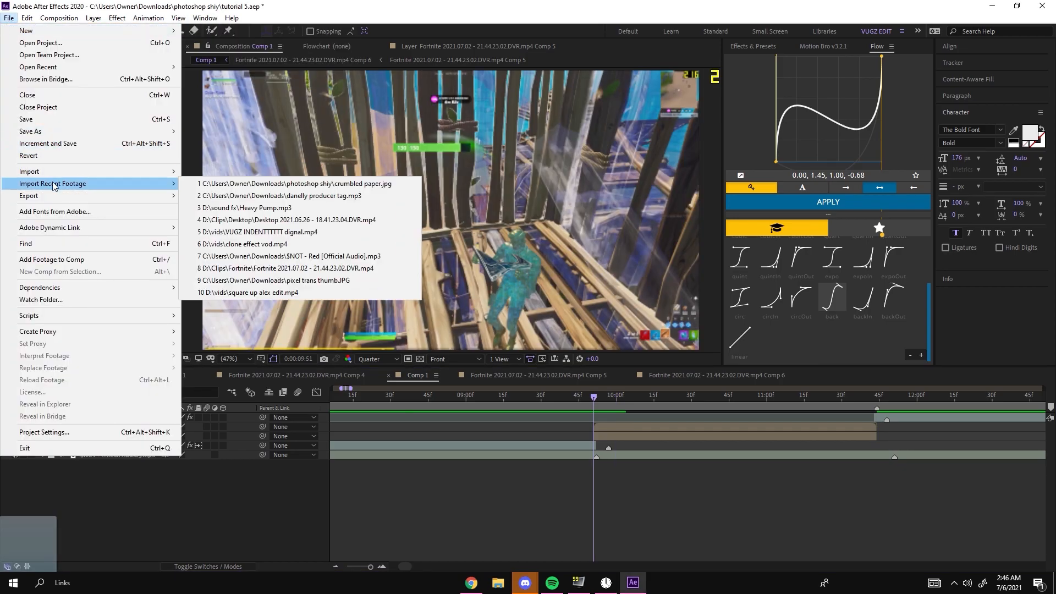
key(Escape)
drag(60, 282, 579, 429)
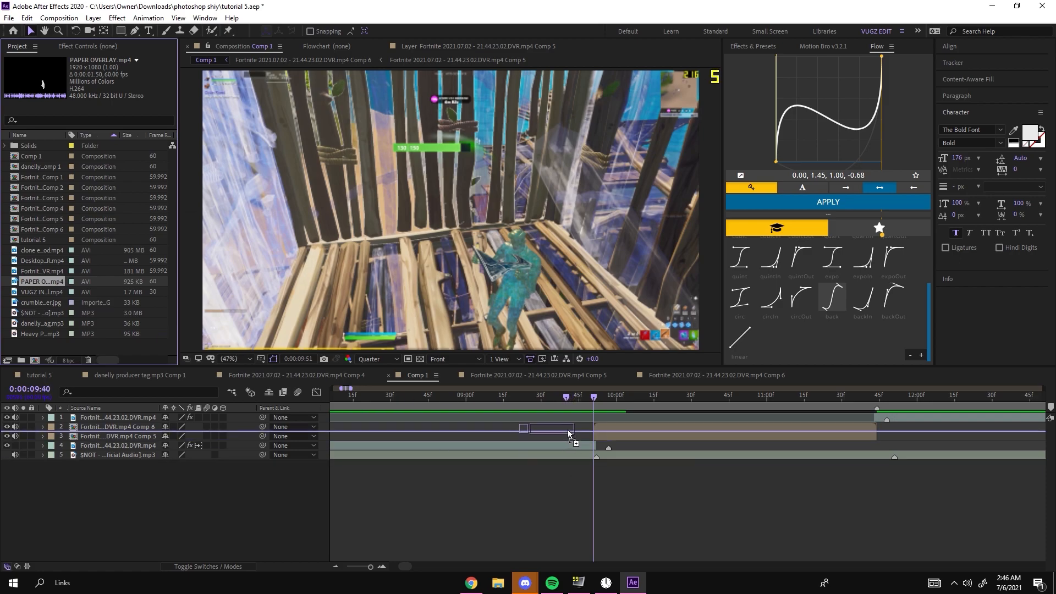
key(F4)
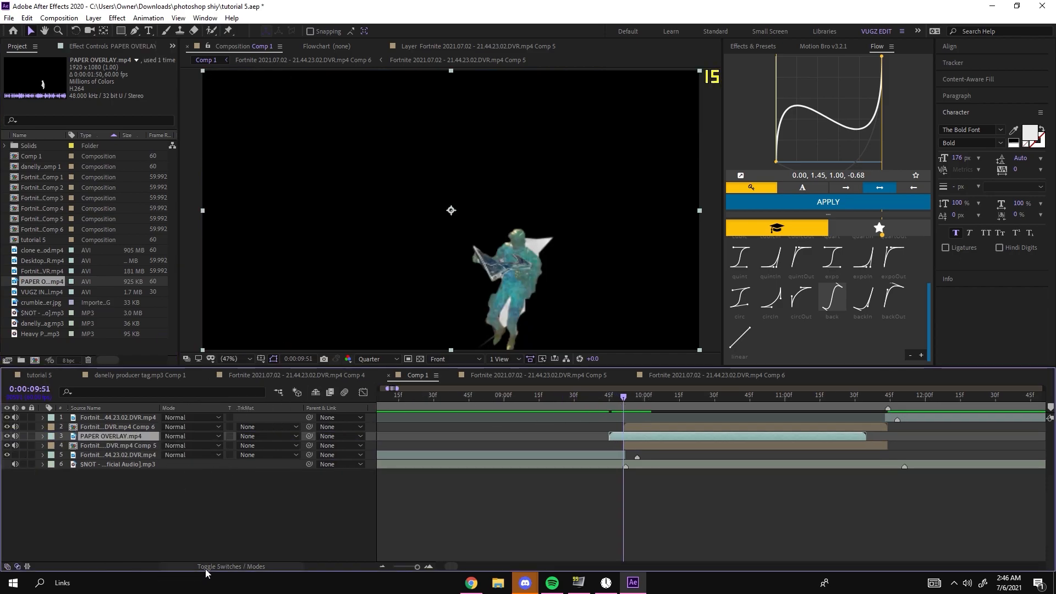
click(180, 435)
click(235, 232)
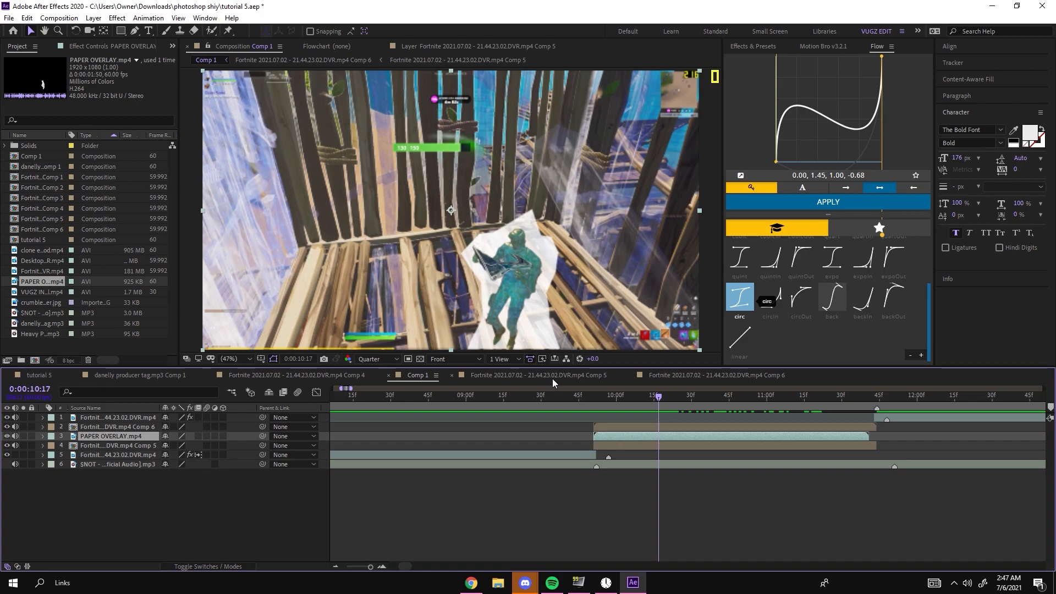
Step: Play back the freeze transition with the paper overlay and return to 9:51
click(607, 397)
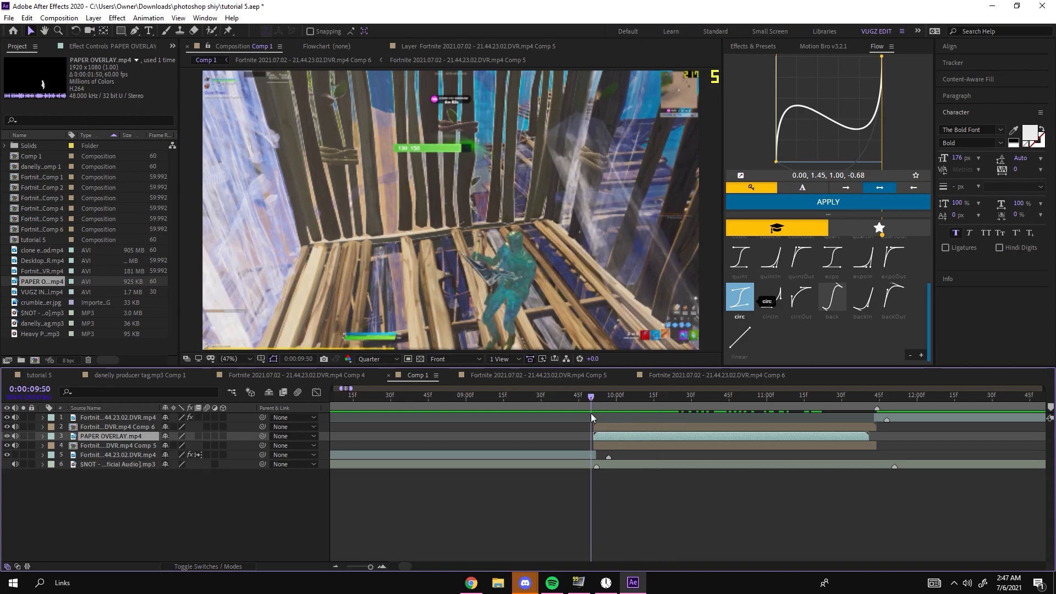
click(627, 419)
key(space)
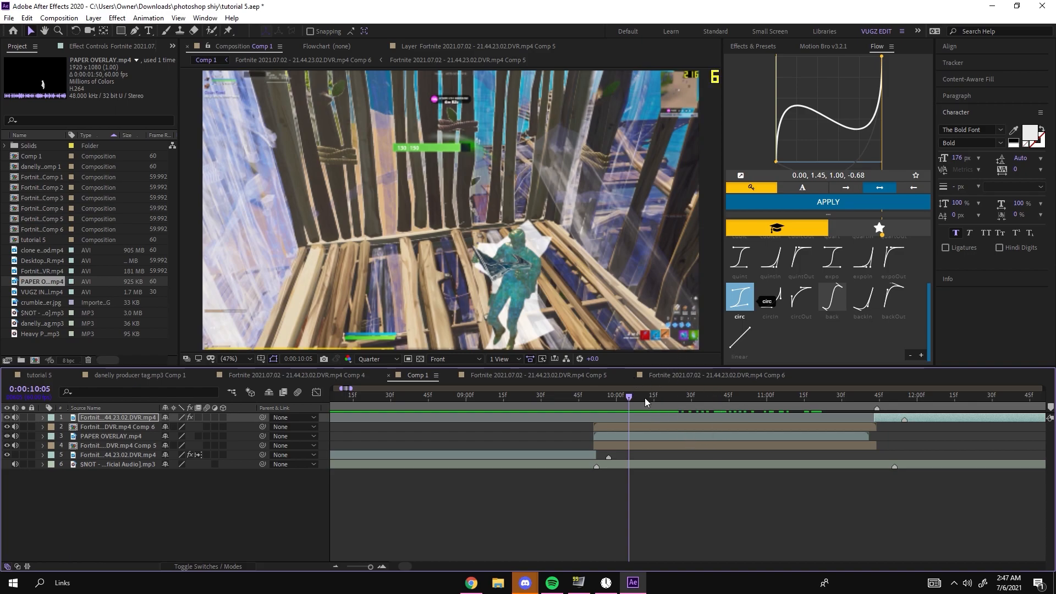
drag(644, 396, 661, 396)
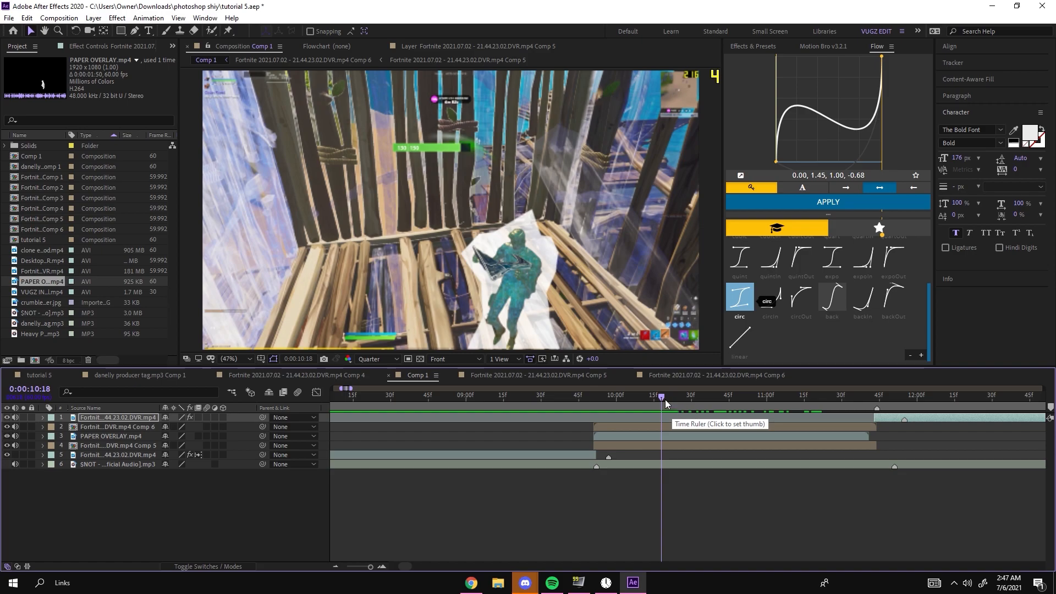
drag(620, 396, 593, 396)
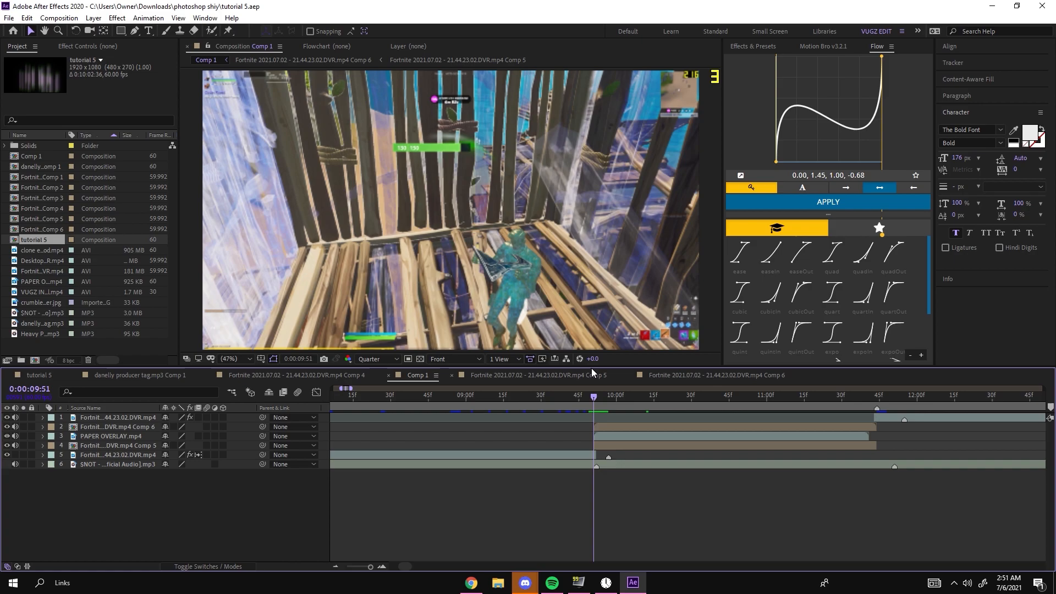
Step: Lower the Comp 6 layer's S_GlowEdges glow brightness to 1.800
click(618, 432)
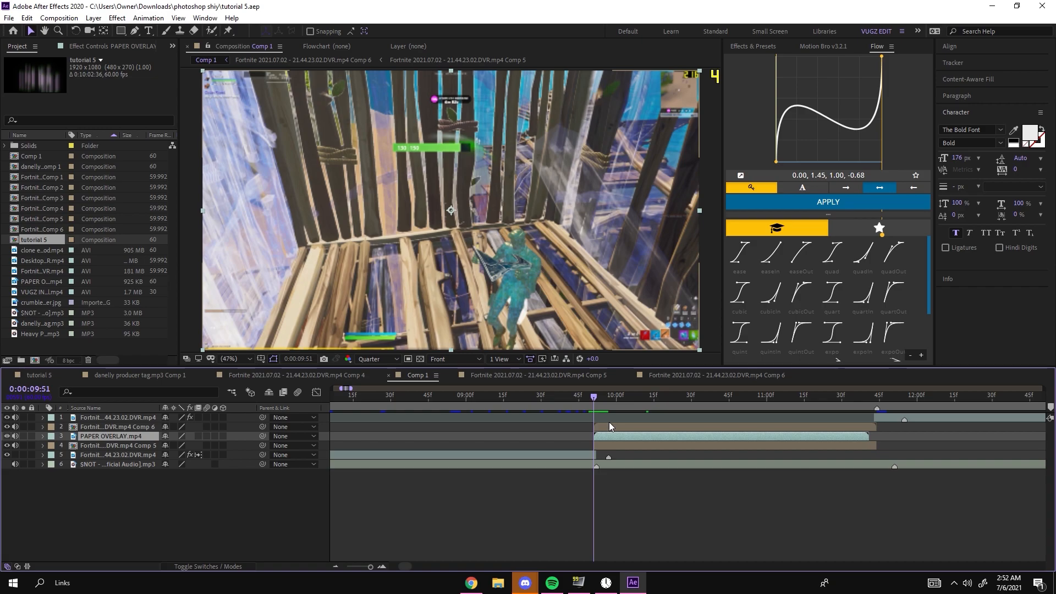
click(609, 421)
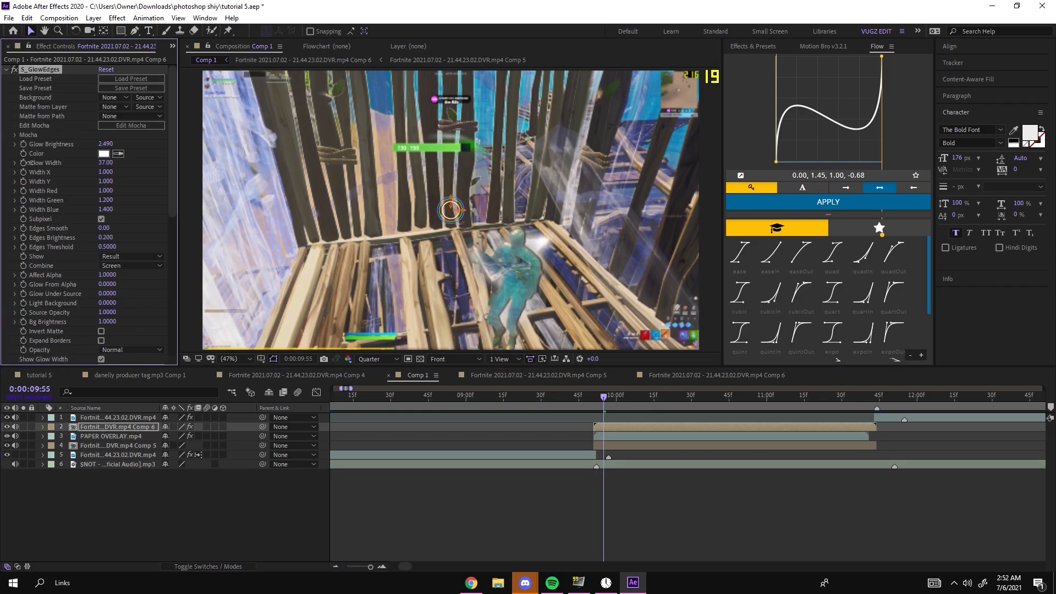
key(ctrl+z)
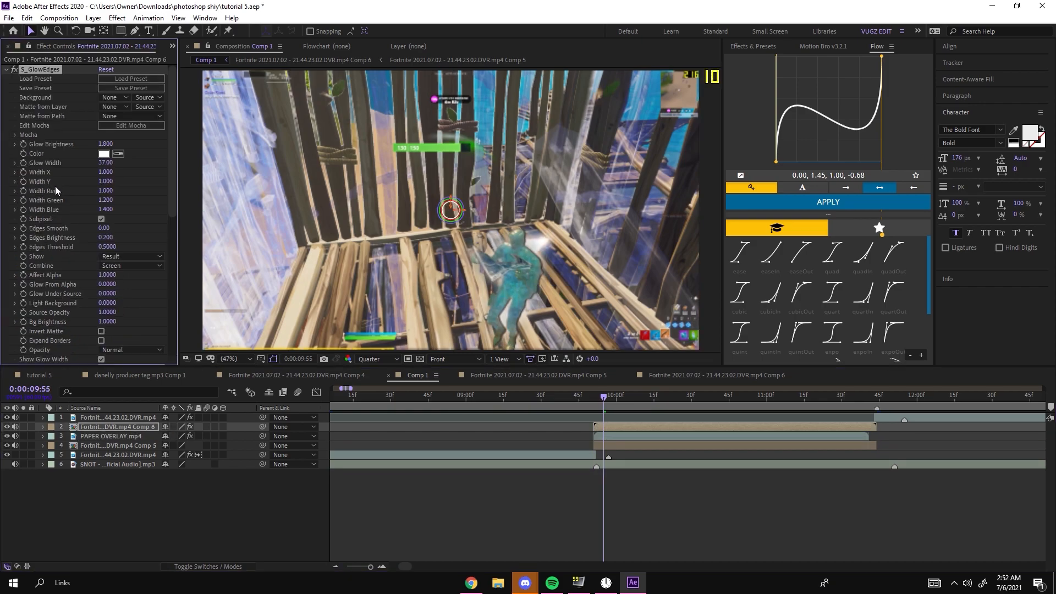
scroll(56, 185, down, 3)
Step: Delete S_GlowEdges from PAPER OVERLAY, preview the result and return to the overlay's start
click(617, 436)
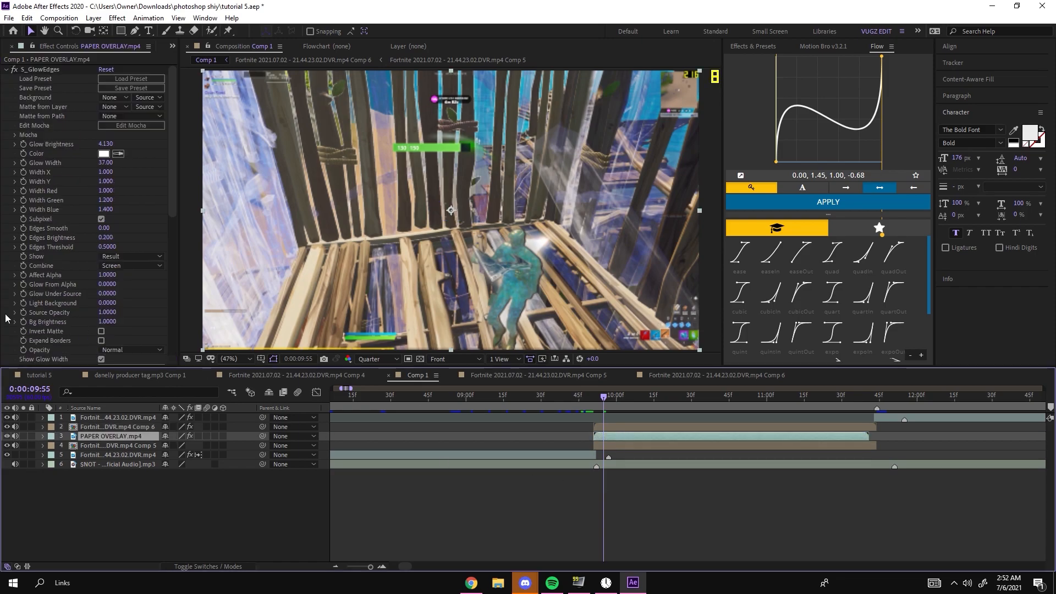
click(41, 69)
key(Delete)
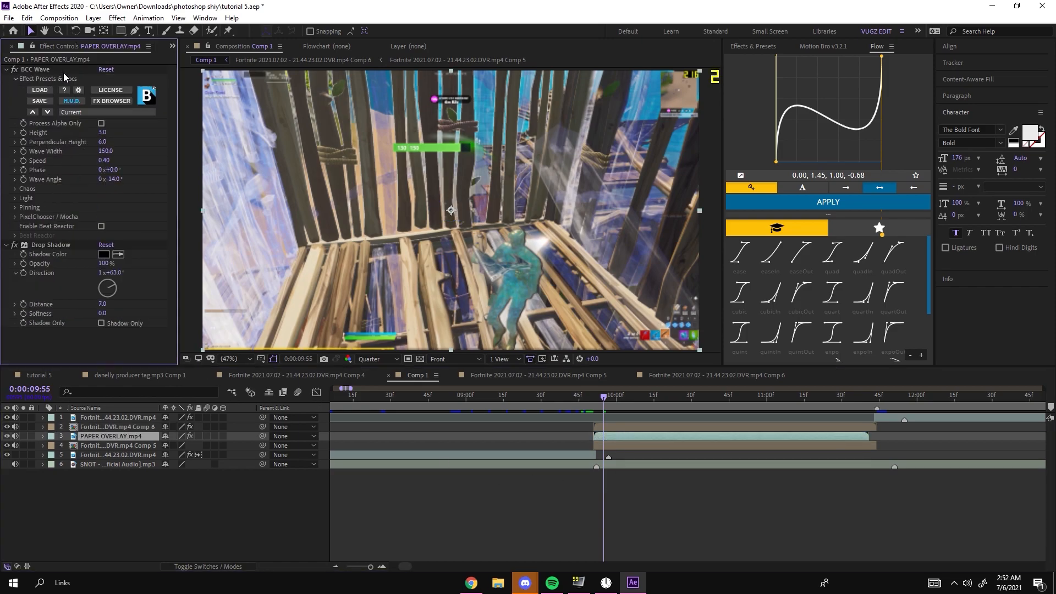
key(space)
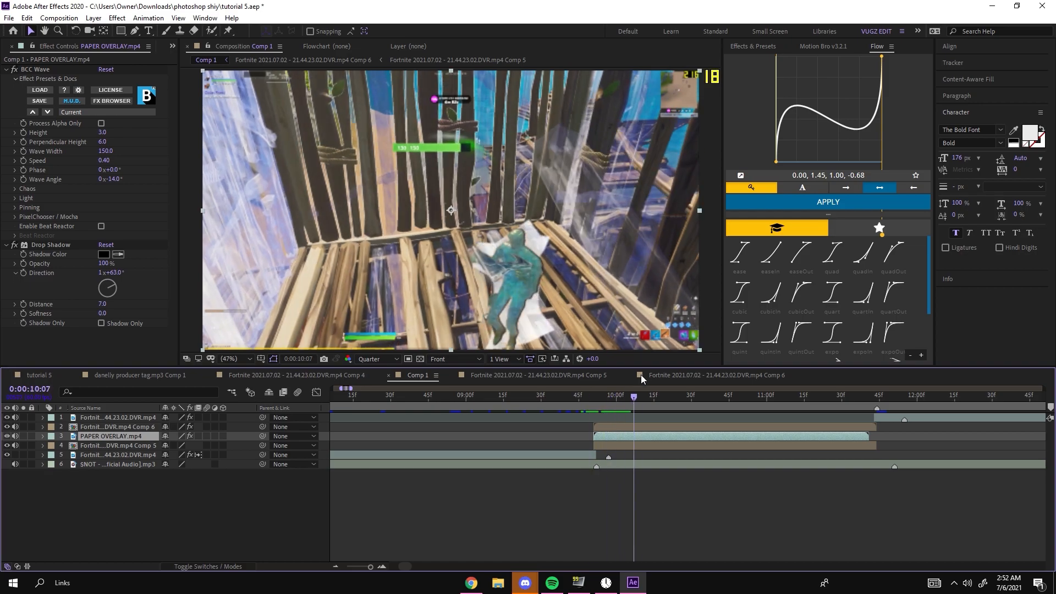
key(space)
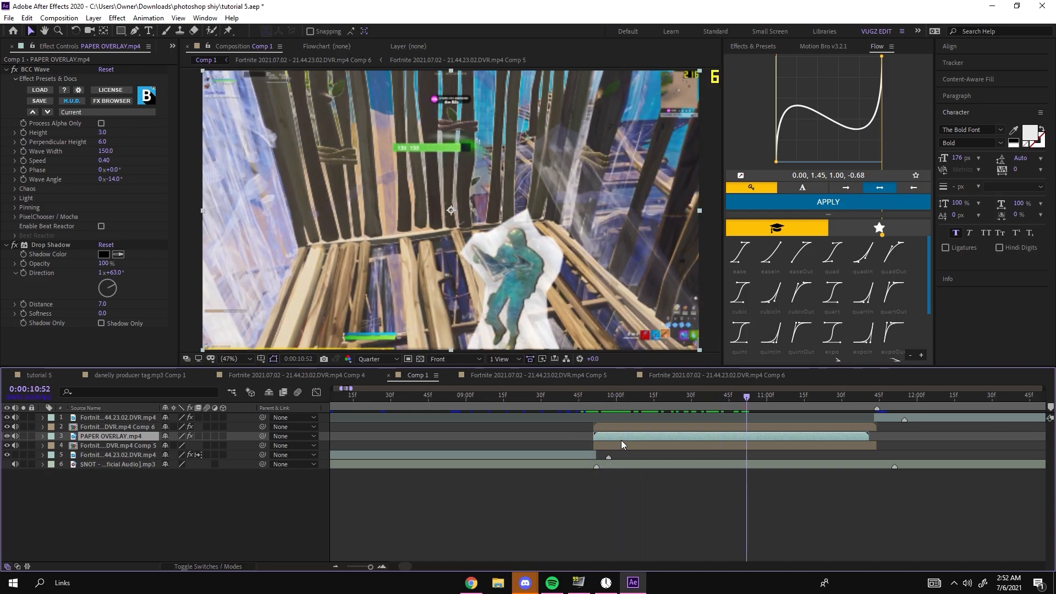
key(i)
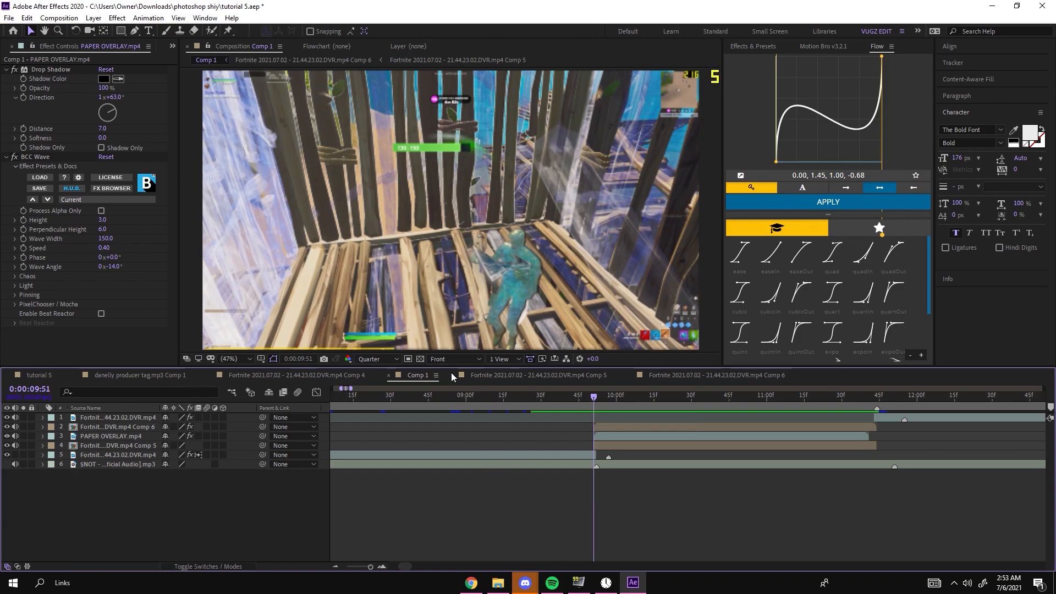
Step: Add a new adjustment layer at 9:48 with the S_BlurMoCurves and S_Shake zoom preset applied
click(94, 18)
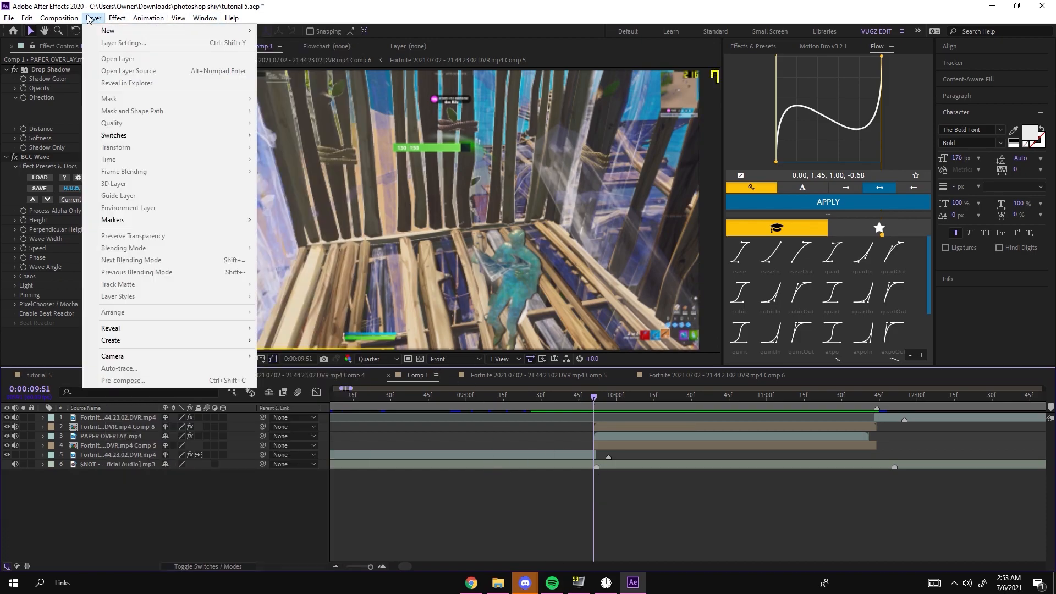
click(307, 102)
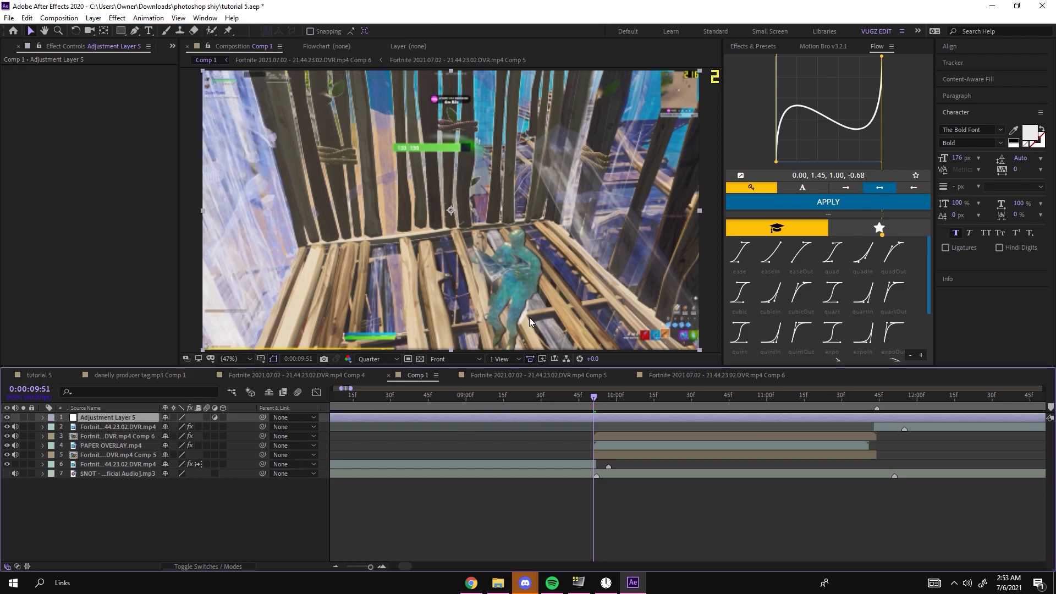
drag(590, 402, 586, 401)
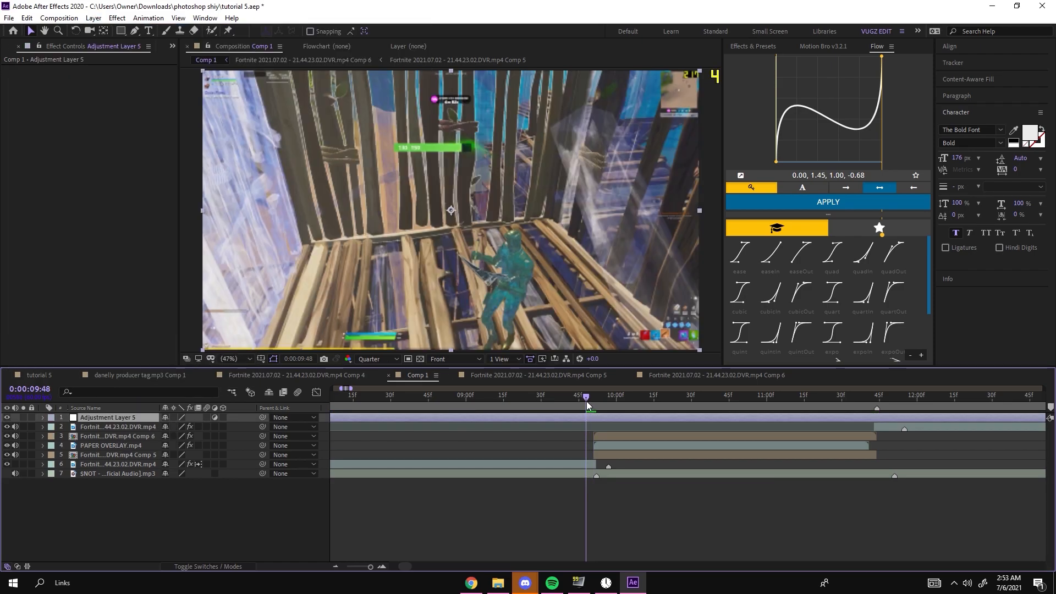
key(ctrl+space)
text(shake)
click(637, 486)
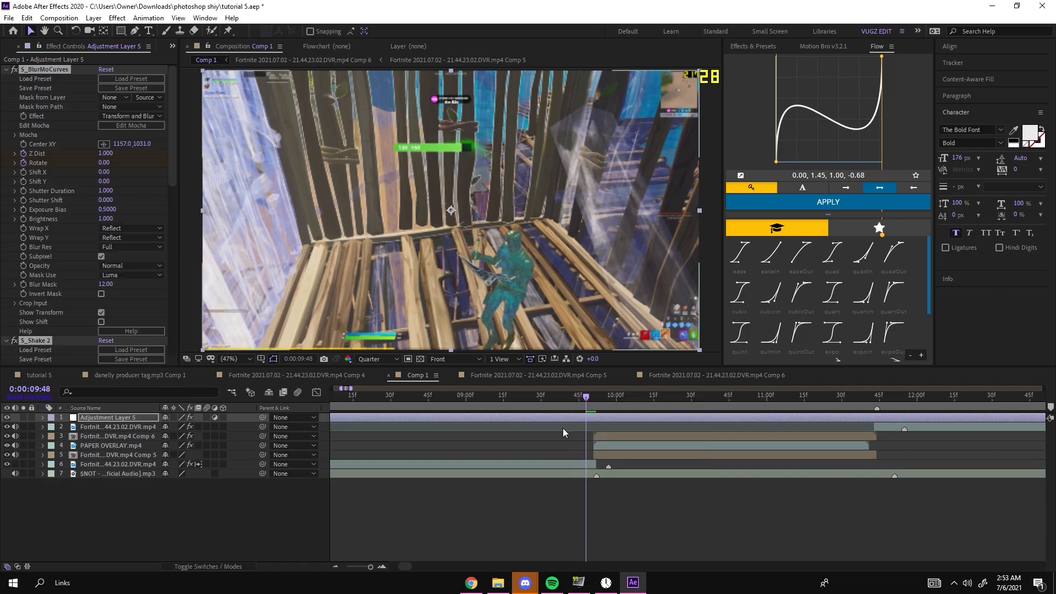
click(43, 418)
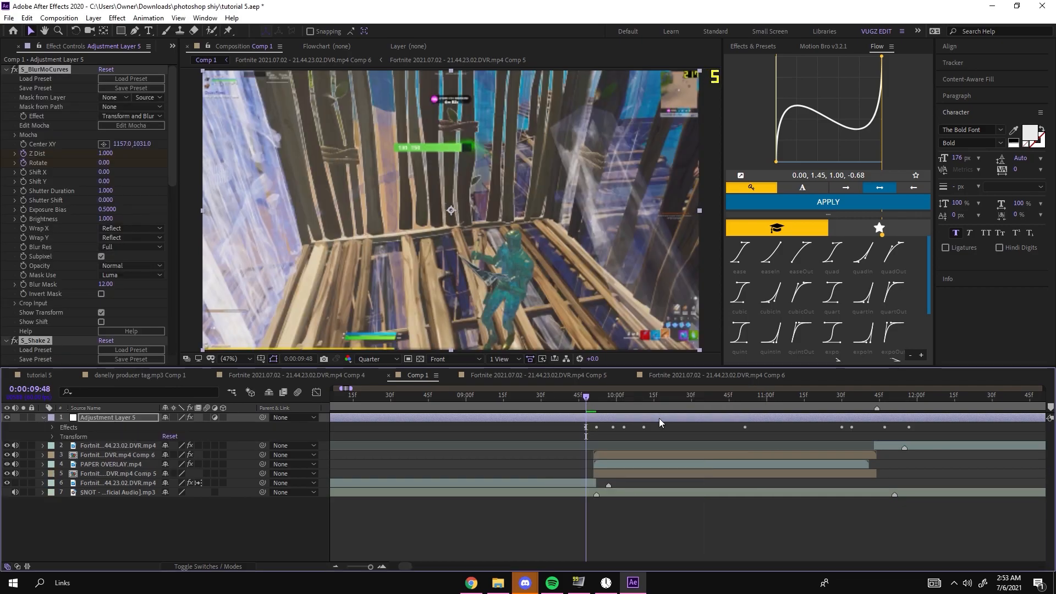
Step: Preview the zoom and shift its center left and upward, checking from 9:53
drag(586, 396, 626, 378)
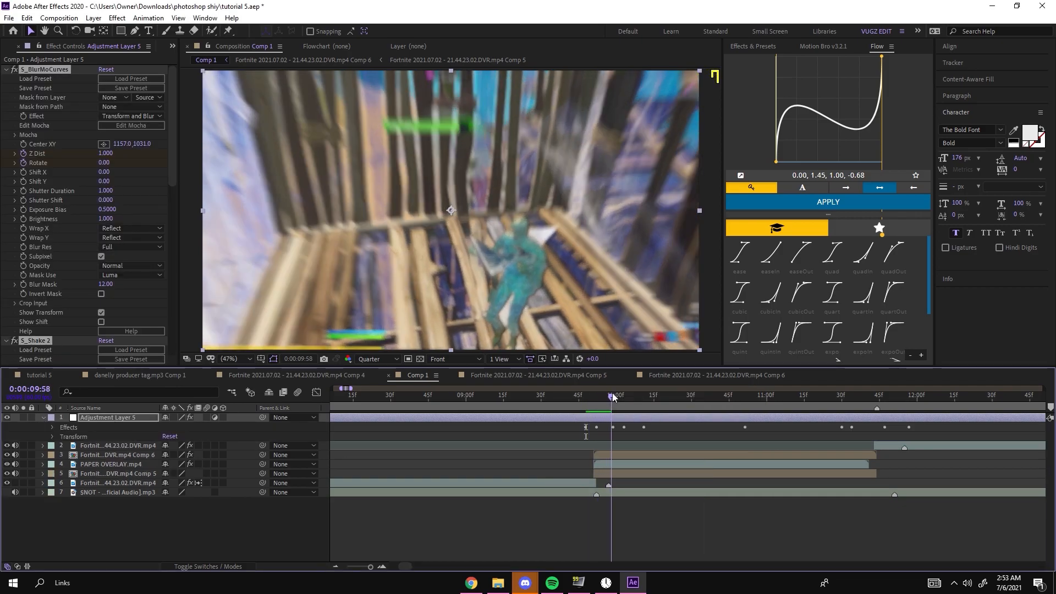
key(space)
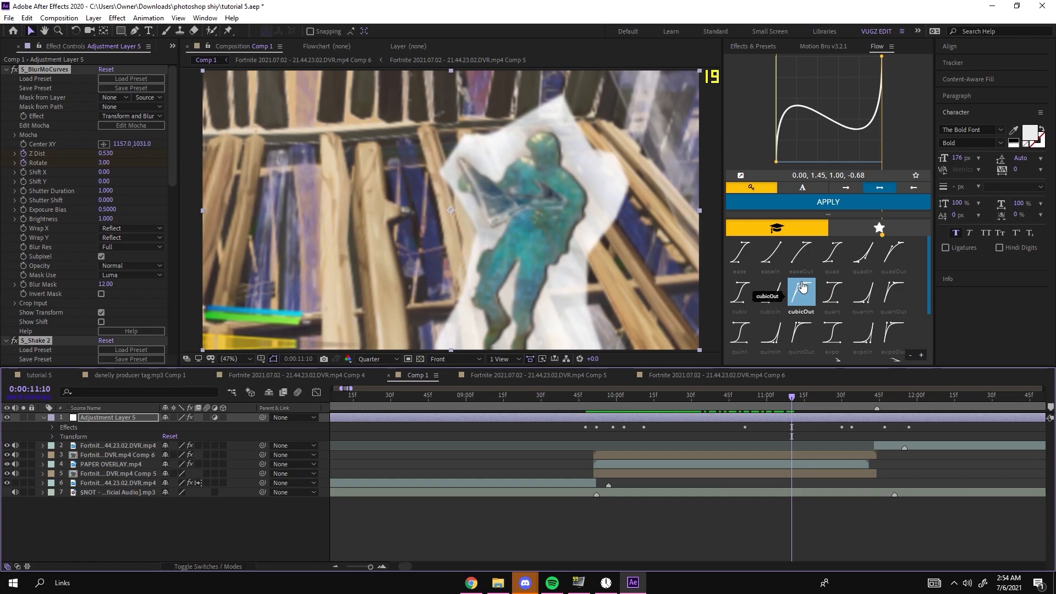
drag(635, 396, 599, 395)
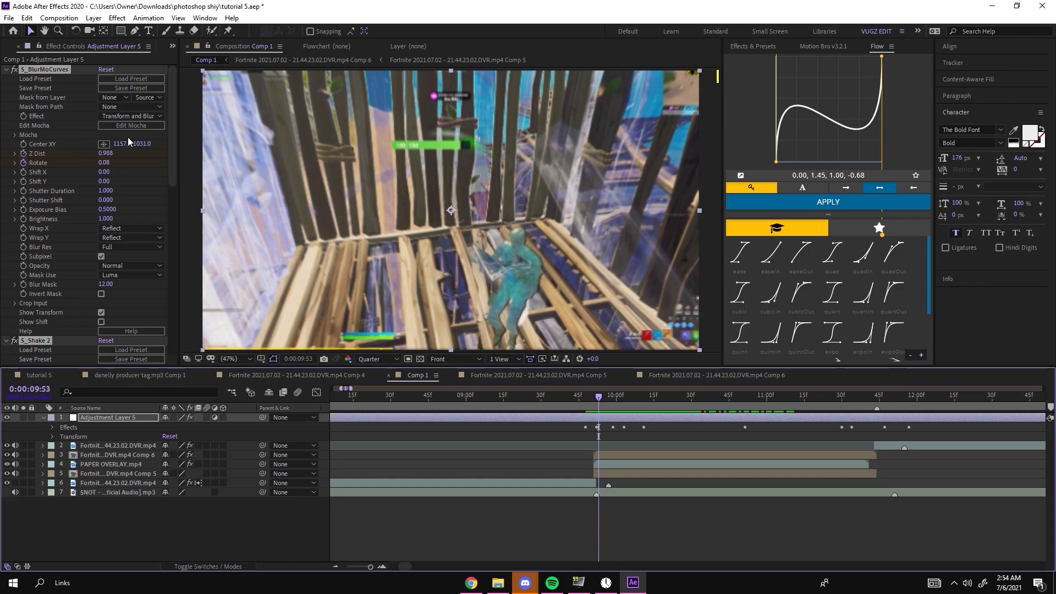
drag(451, 209, 439, 337)
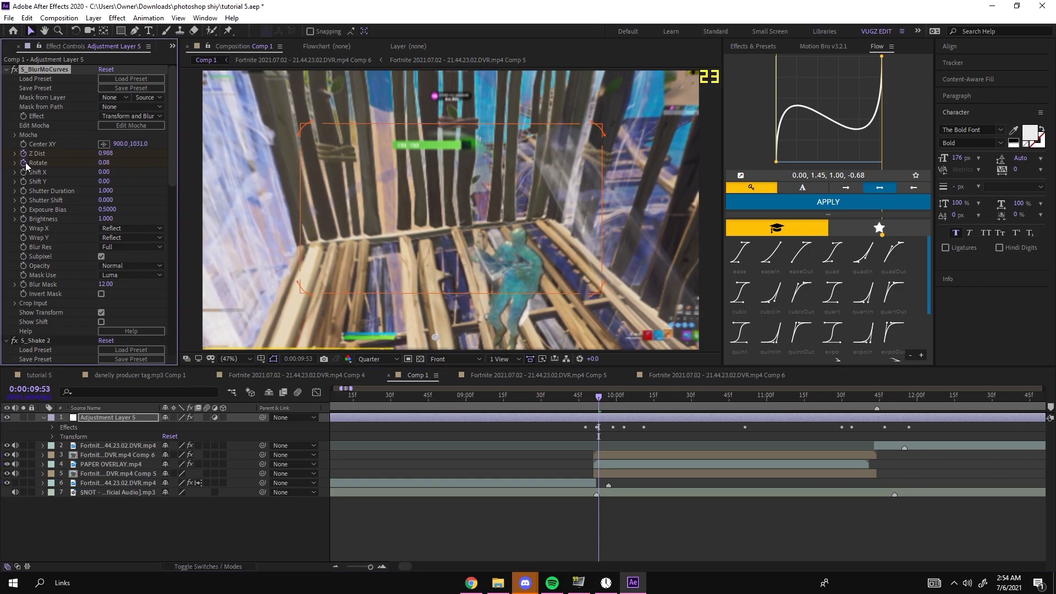
drag(119, 144, 44, 148)
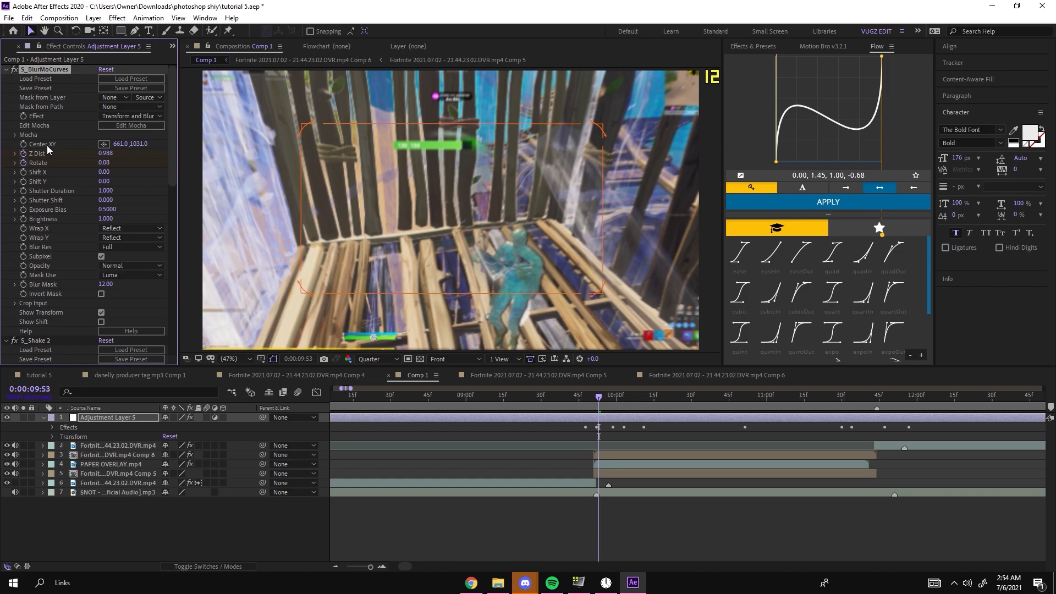
drag(141, 145, 4, 156)
key(space)
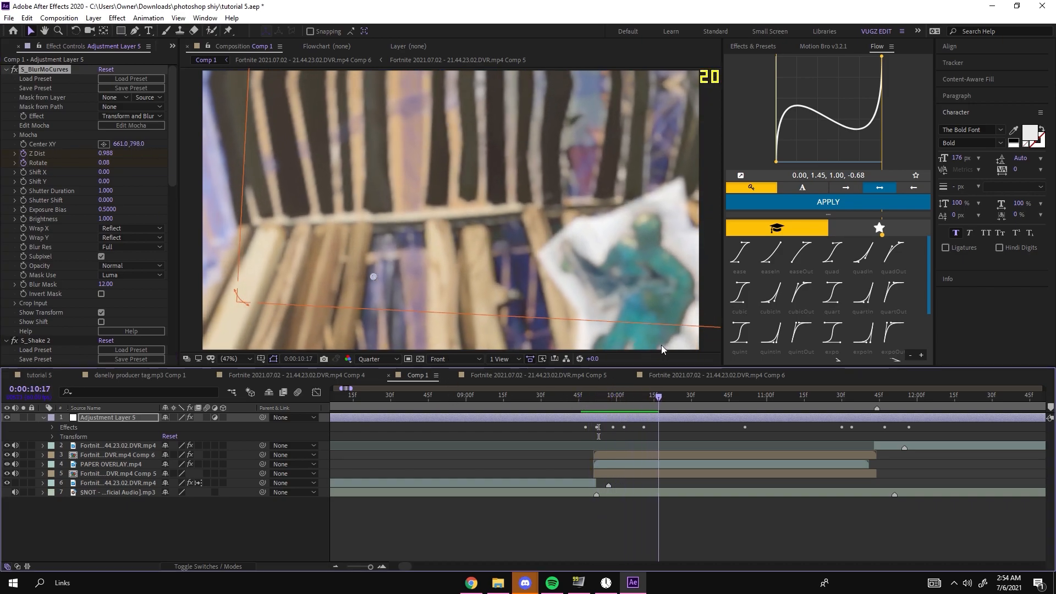
click(635, 394)
drag(635, 394, 598, 395)
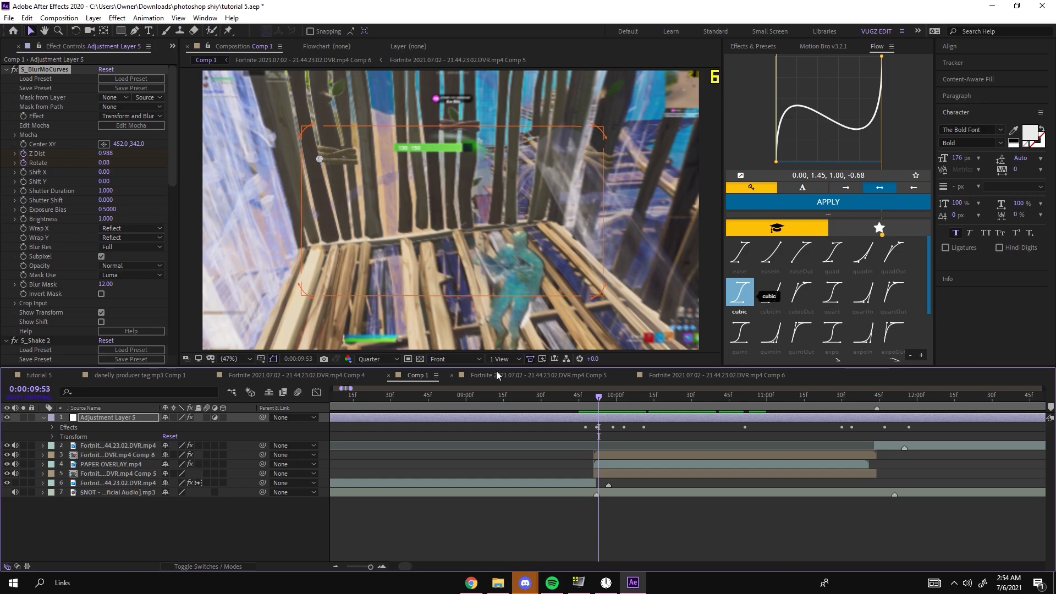
Step: Reset the S_BlurMoCurves center at 9:48, then move it right and downward instead
click(587, 396)
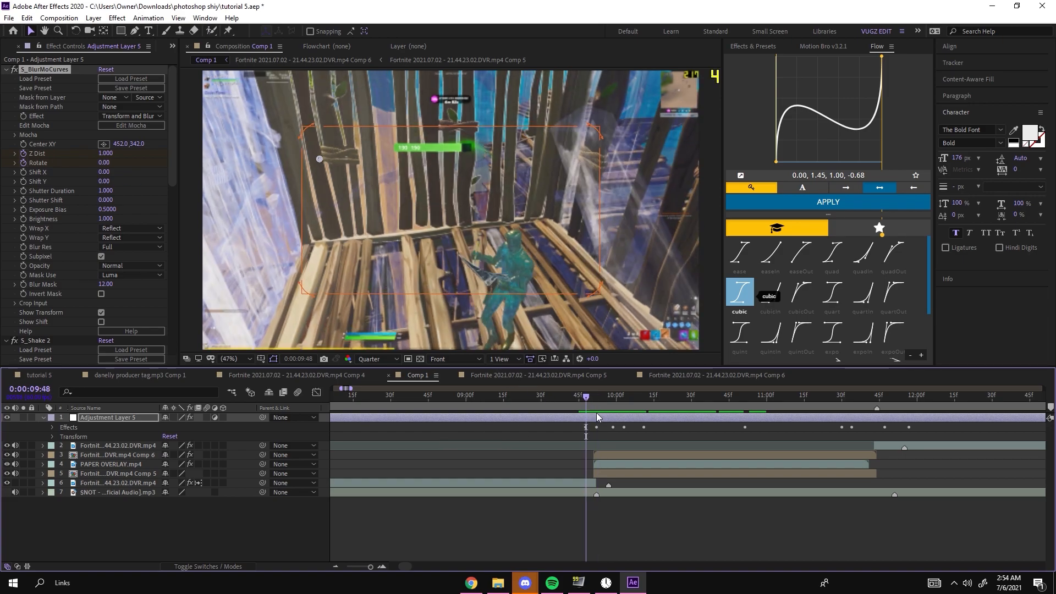
click(44, 70)
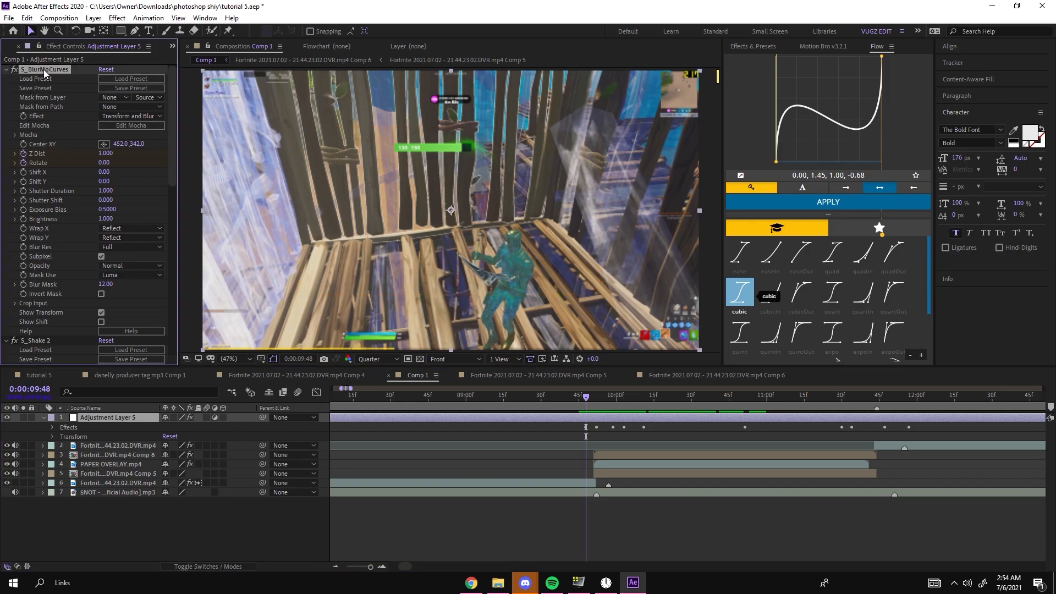
right_click(44, 69)
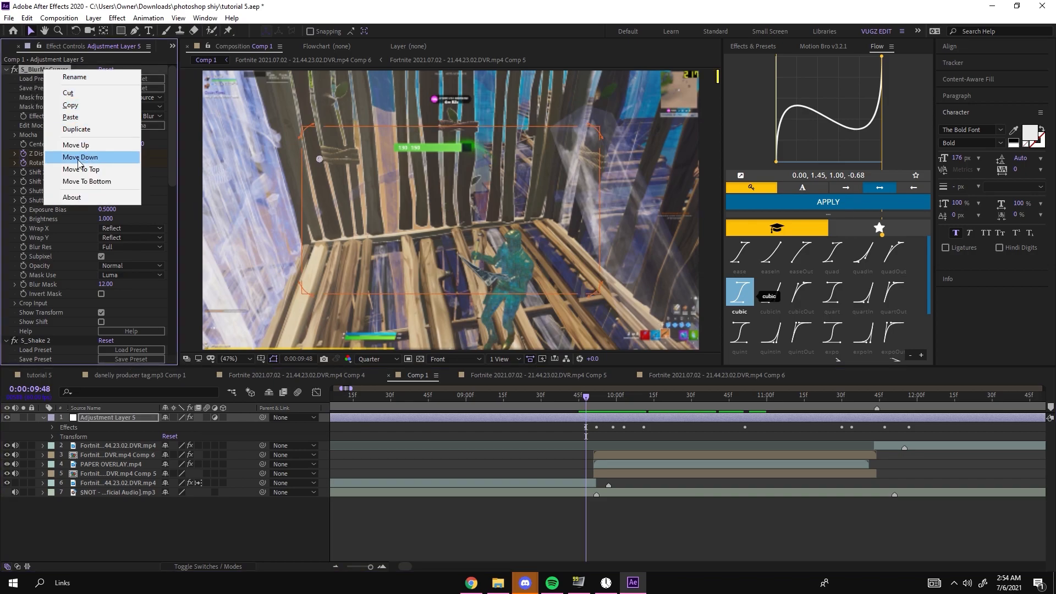
right_click(39, 146)
click(82, 232)
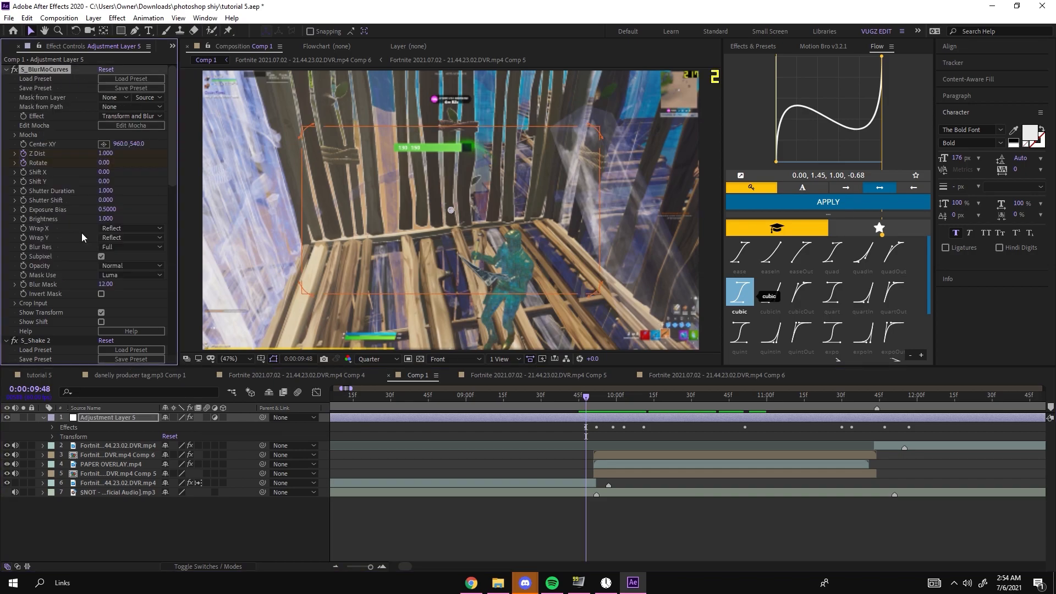
drag(117, 143, 286, 167)
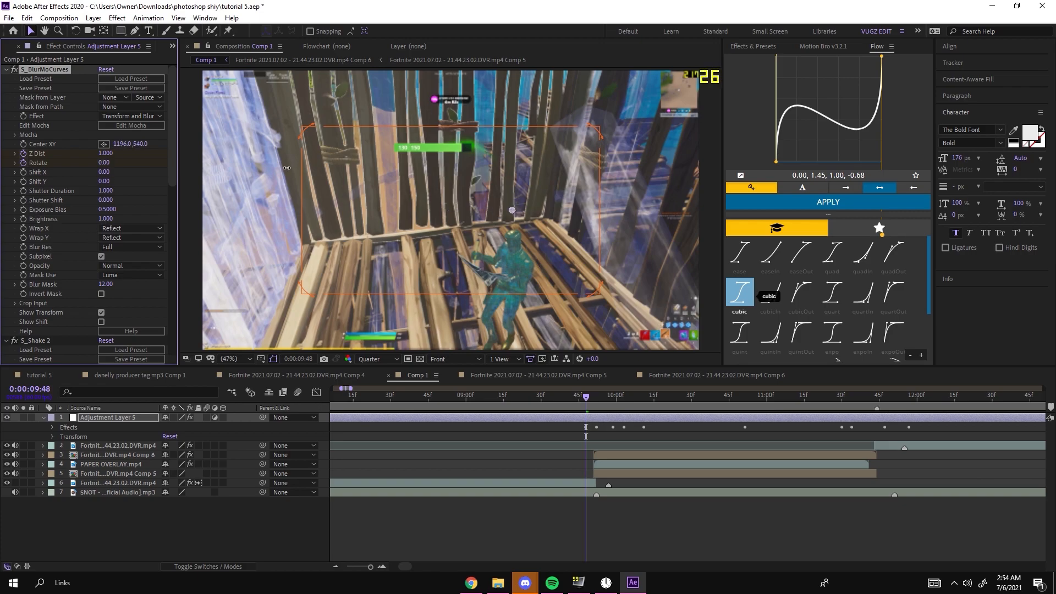
drag(140, 143, 274, 162)
Step: Push the zoom center further down while previewing, then return to 9:47
drag(585, 396, 647, 329)
mouse_move(141, 144)
mouse_down()
mouse_move(330, 137)
mouse_move(346, 165)
mouse_up()
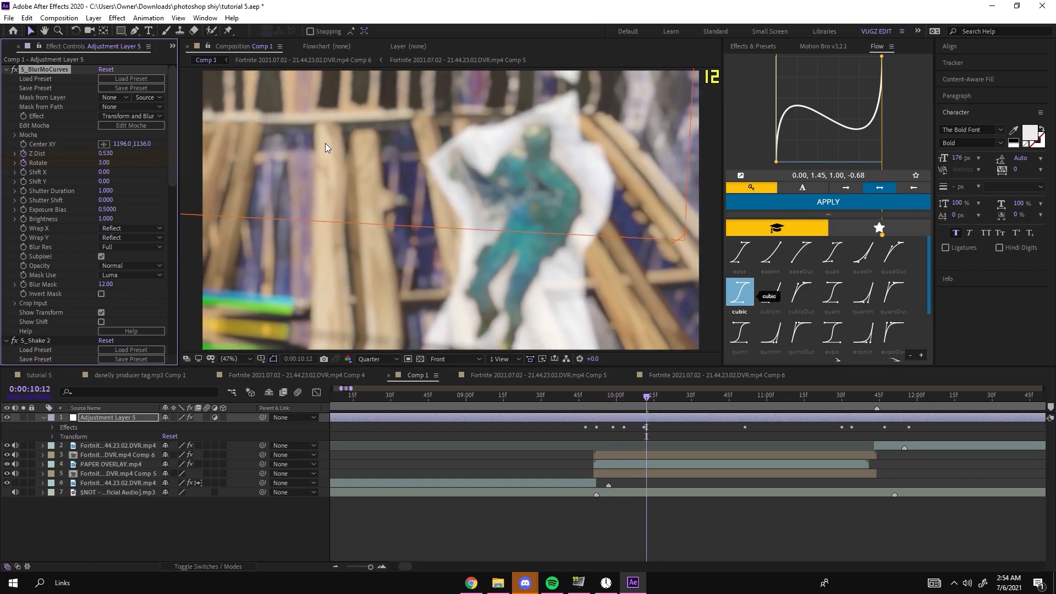
mouse_move(647, 396)
mouse_down()
mouse_move(606, 396)
mouse_move(655, 396)
mouse_up()
key(space)
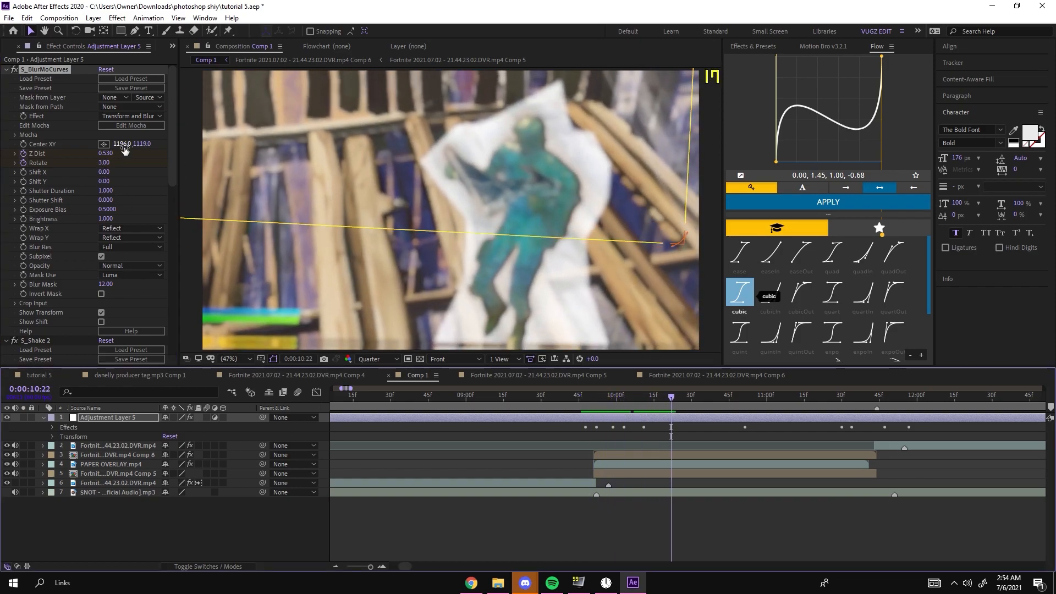
click(582, 395)
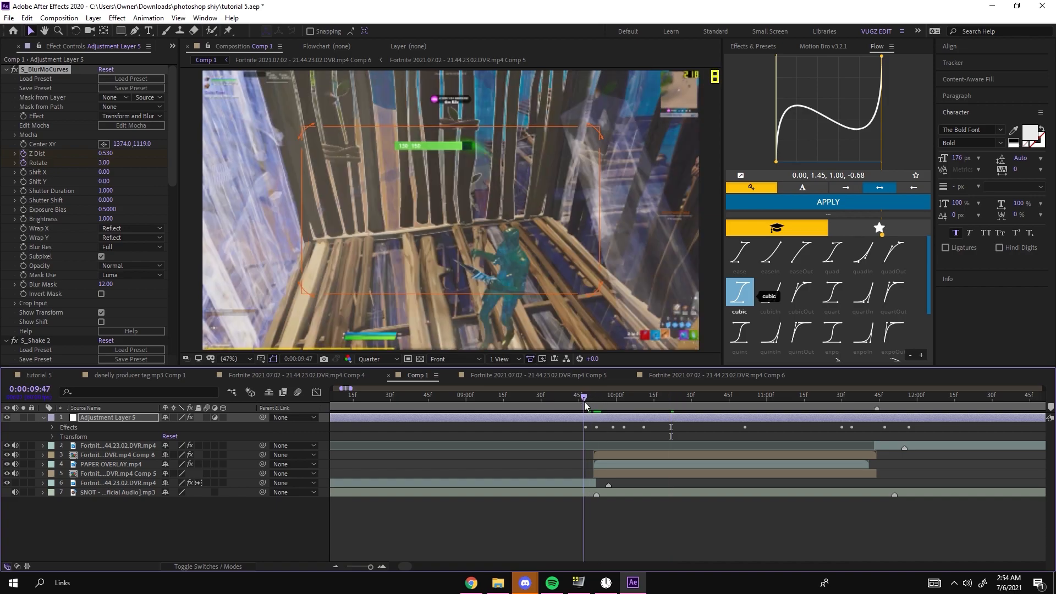
Step: Undo the layer trim, reveal S_BlurMoCurves, and drag the Z Dist/Rotate zoom keyframes earlier to the playhead
key(alt+bracketleft)
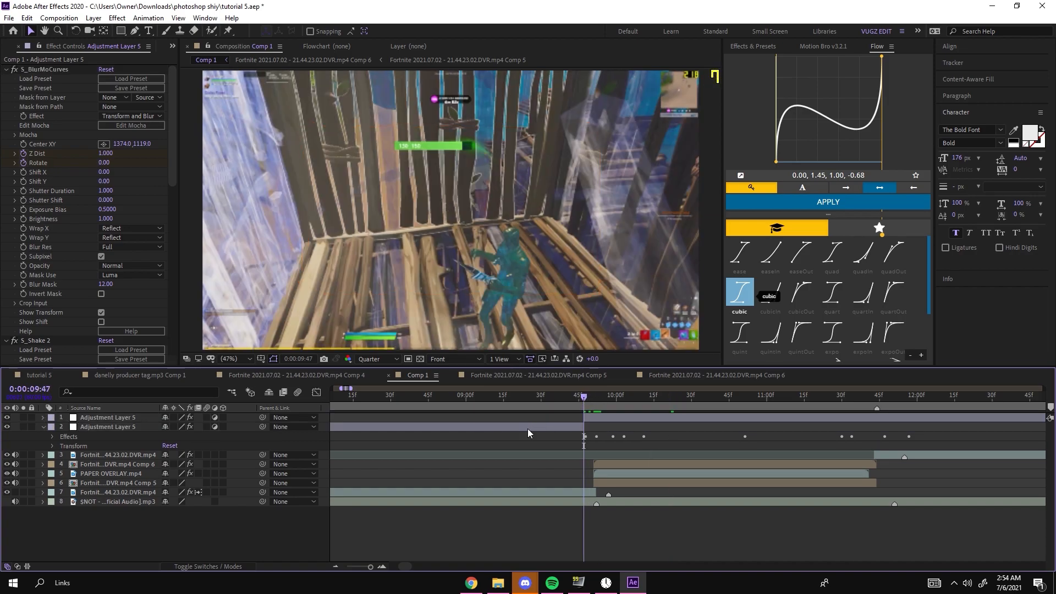
key(ctrl+shift+a)
right_click(497, 436)
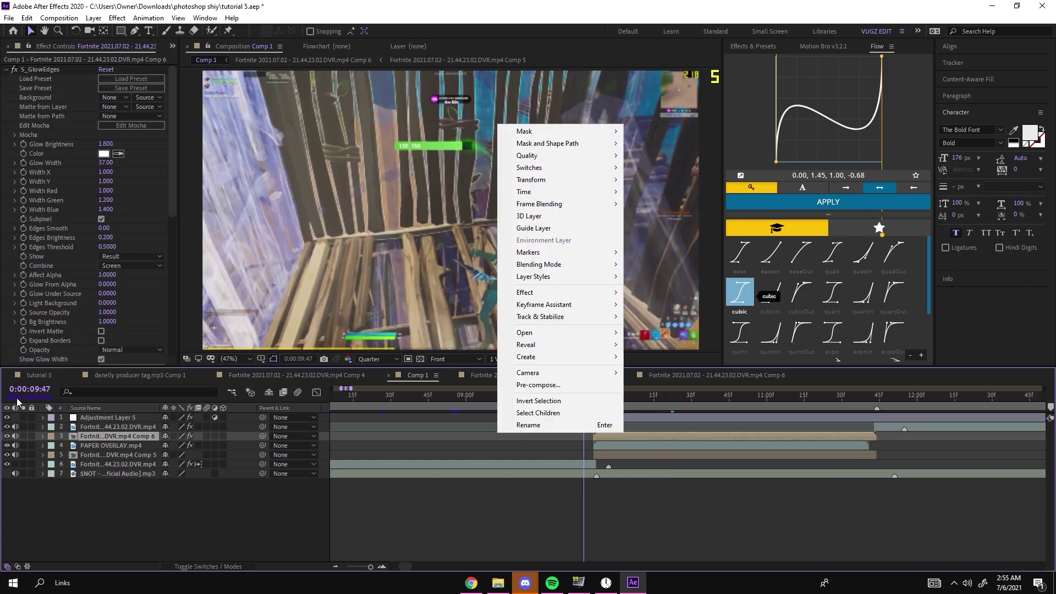
click(42, 418)
click(53, 426)
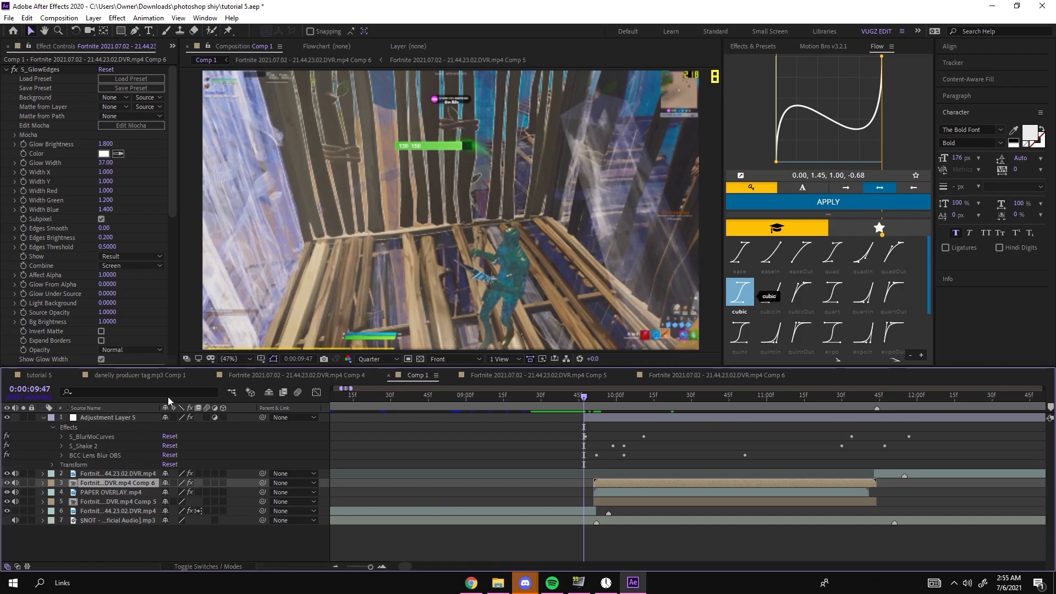
click(65, 436)
scroll(802, 466, down, 5)
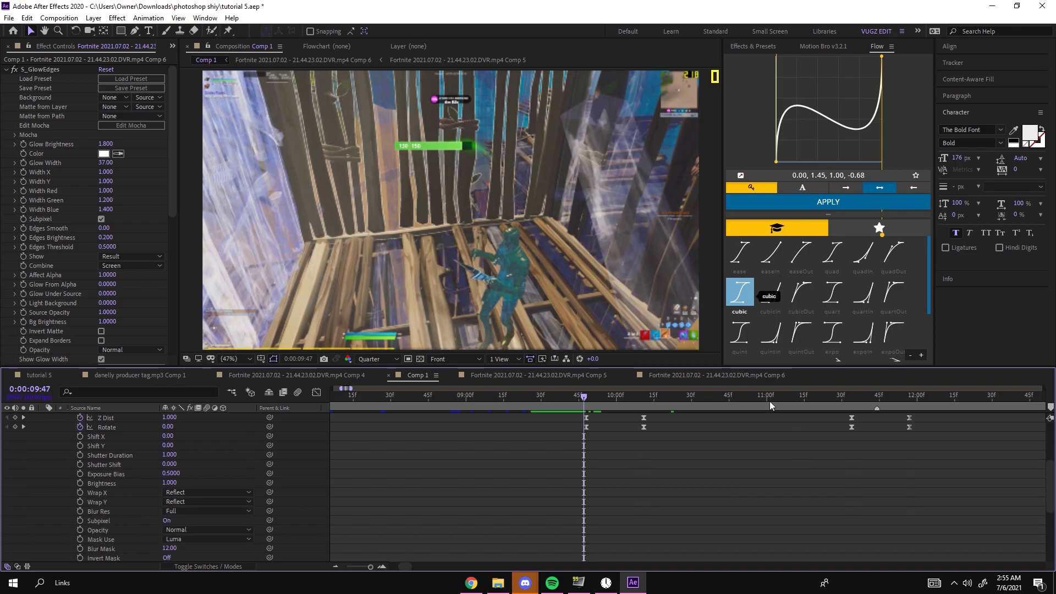
click(770, 395)
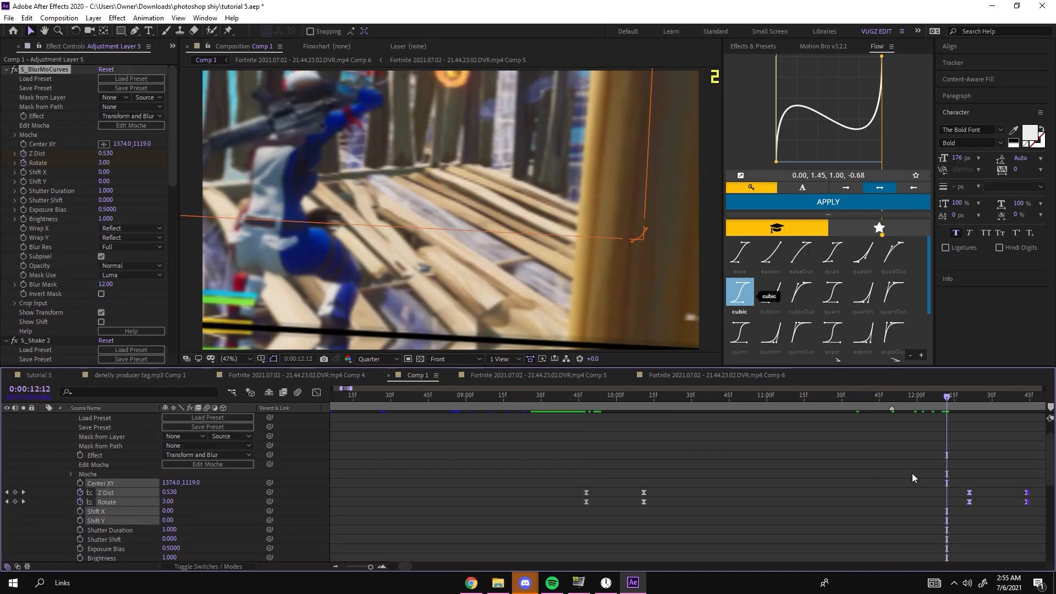
scroll(1031, 508, up, 1)
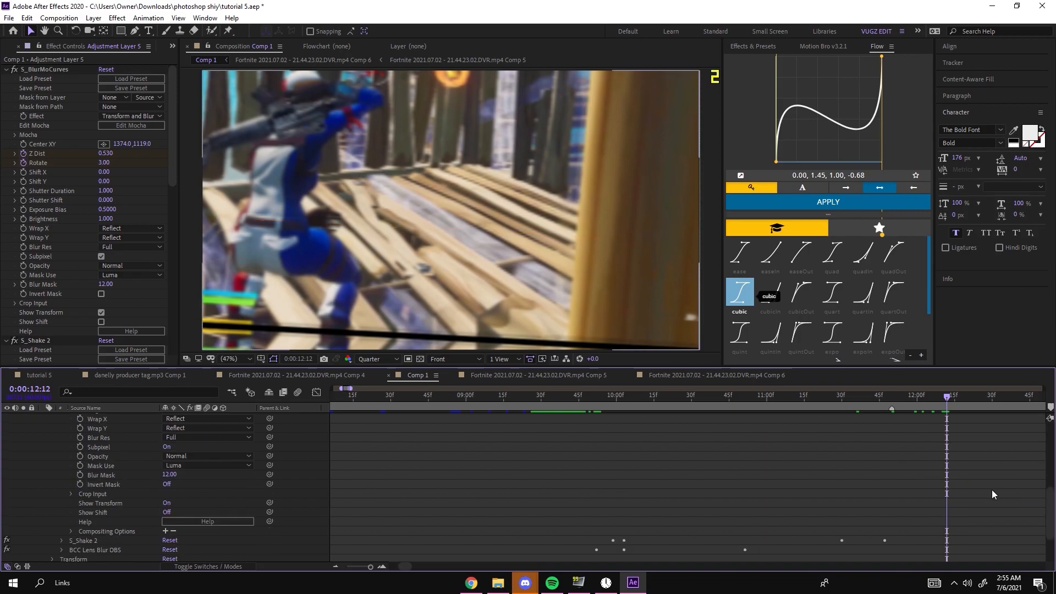
scroll(991, 490, up, 3)
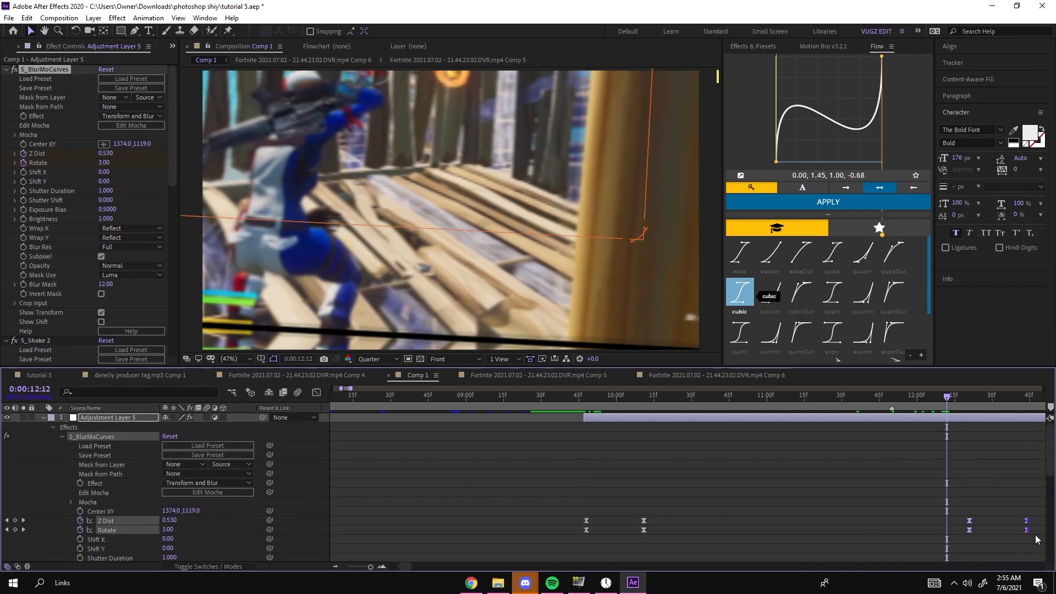
drag(1027, 529, 950, 531)
scroll(948, 491, down, 3)
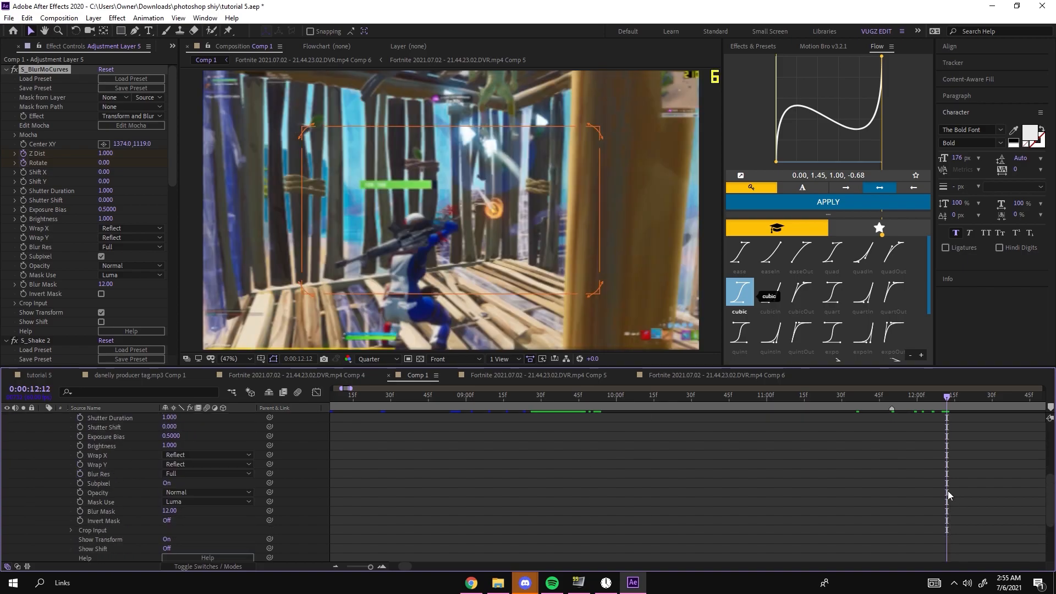
scroll(943, 469, down, 5)
scroll(940, 470, down, 3)
scroll(939, 459, up, 3)
scroll(941, 462, up, 4)
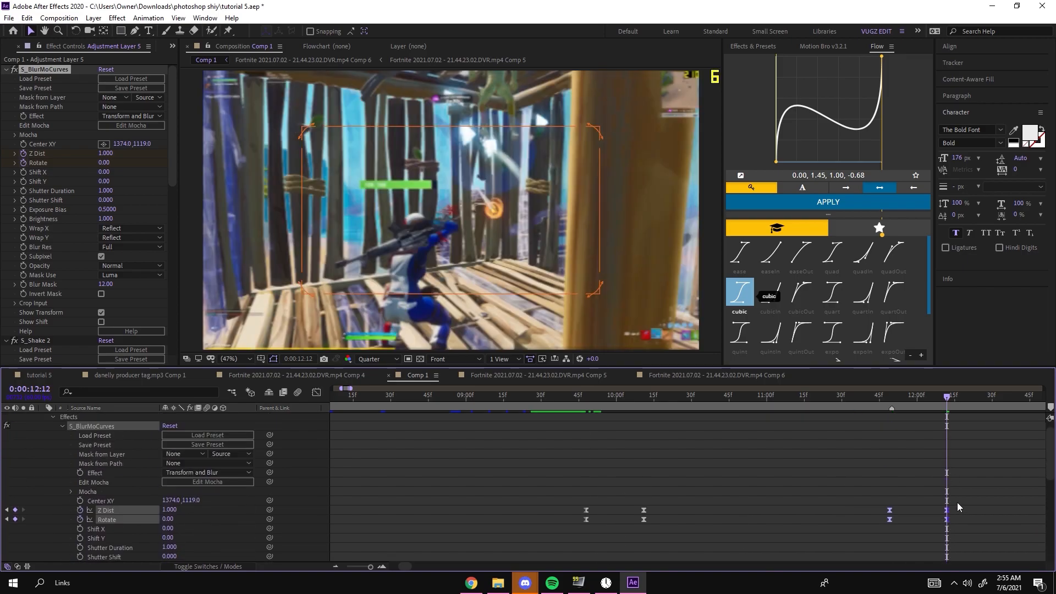
Step: Scrub and play through the zoom around 11:30–11:52 to check its timing
click(899, 396)
scroll(899, 414, down, 3)
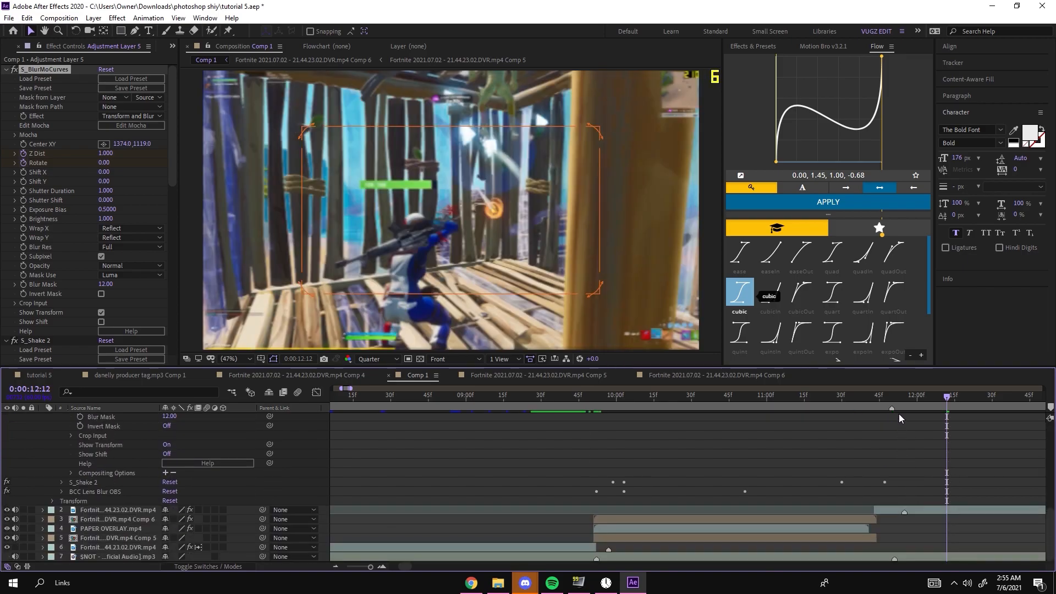
scroll(908, 462, up, 3)
scroll(924, 537, up, 3)
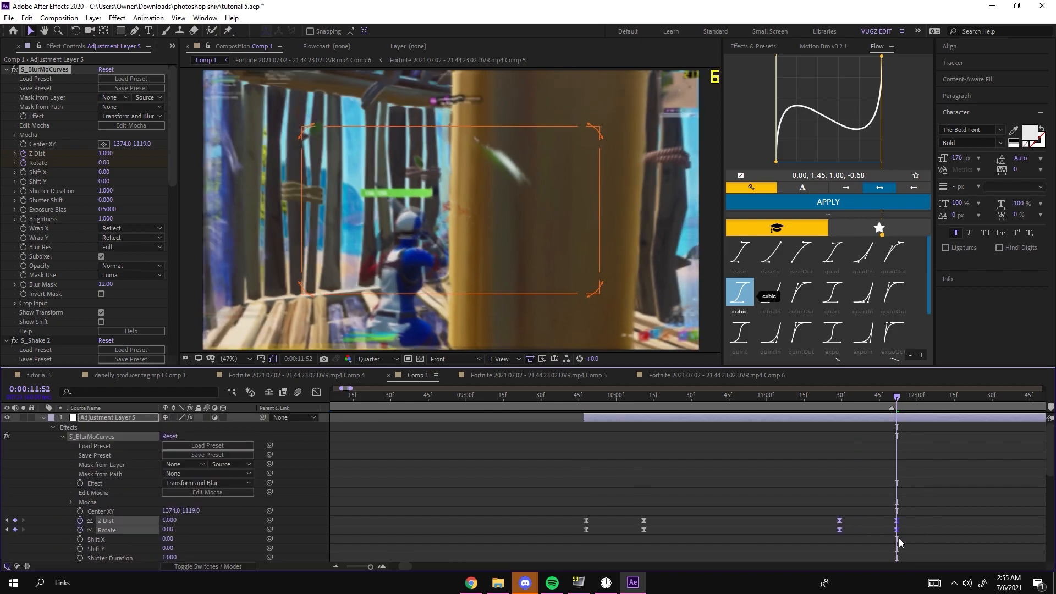
click(827, 397)
drag(827, 396, 889, 396)
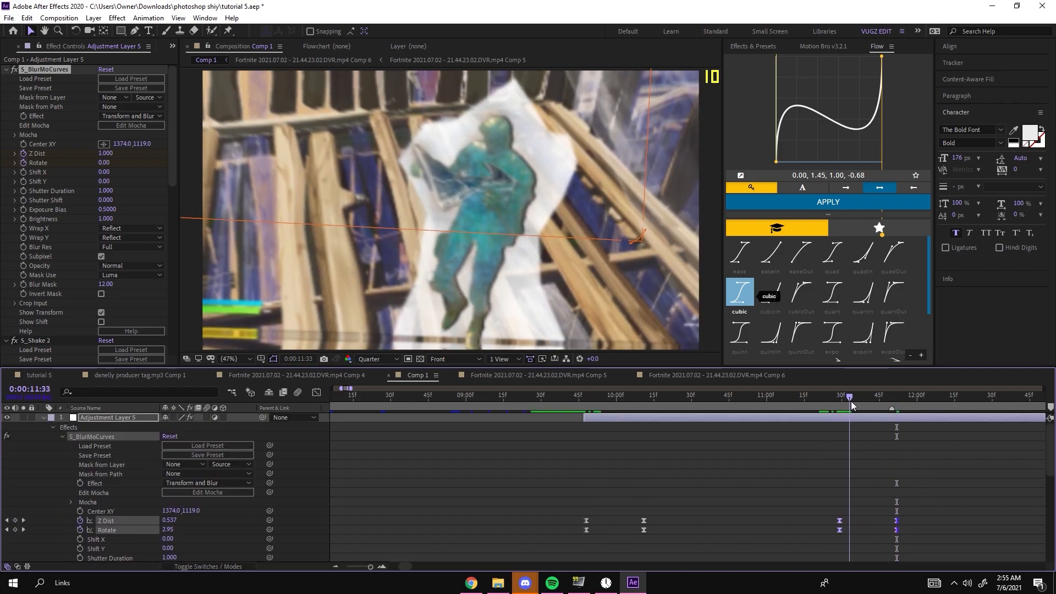
click(895, 334)
key(space)
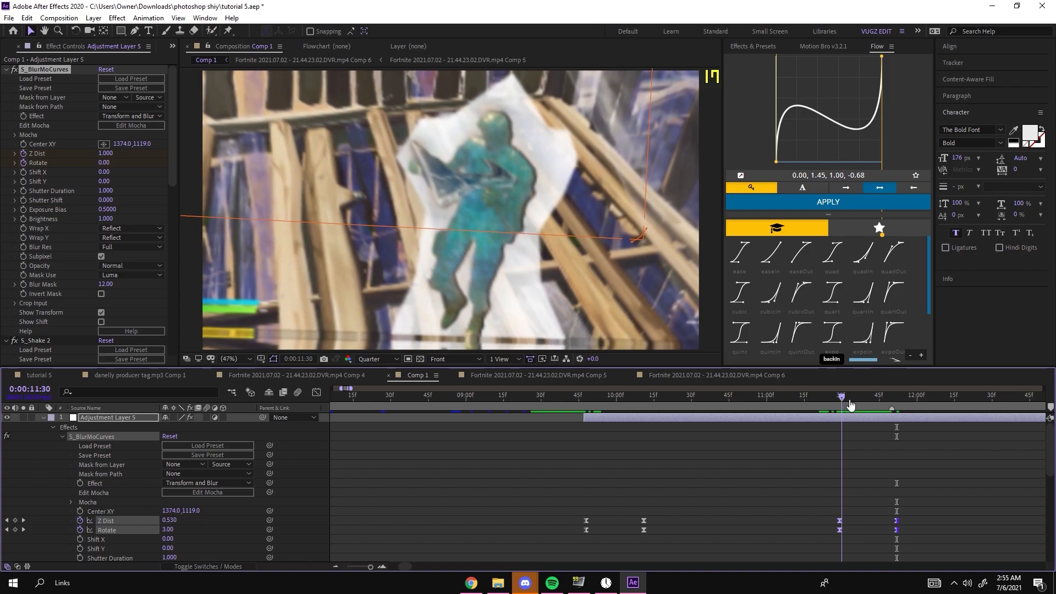
drag(881, 396, 843, 396)
Step: Make Adjustment Layer 5 begin at about 9:49
click(54, 417)
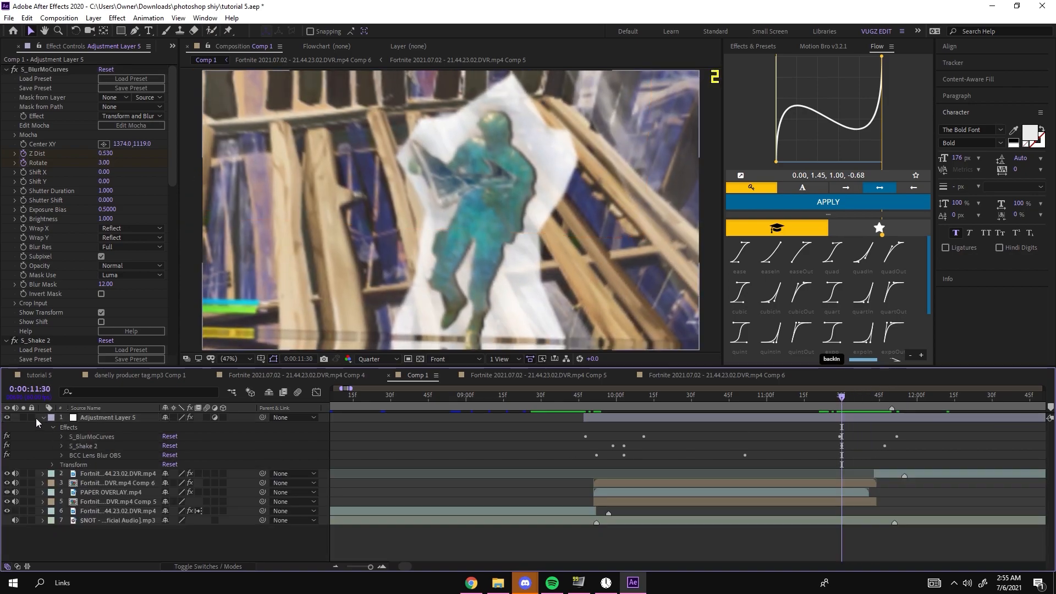
click(588, 397)
key(alt+bracketleft)
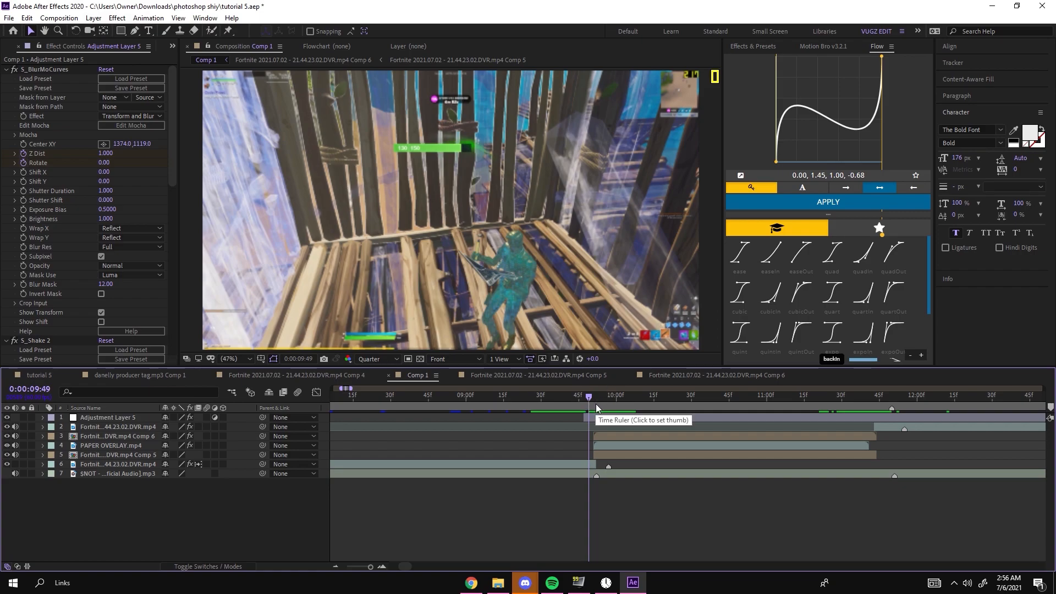
Step: Apply BCC Pencil Sketch to the Comp 5 layer via FX Console, set Mix with Original 50, and review playback
key(Page_Down)
key(Page_Down)
click(612, 456)
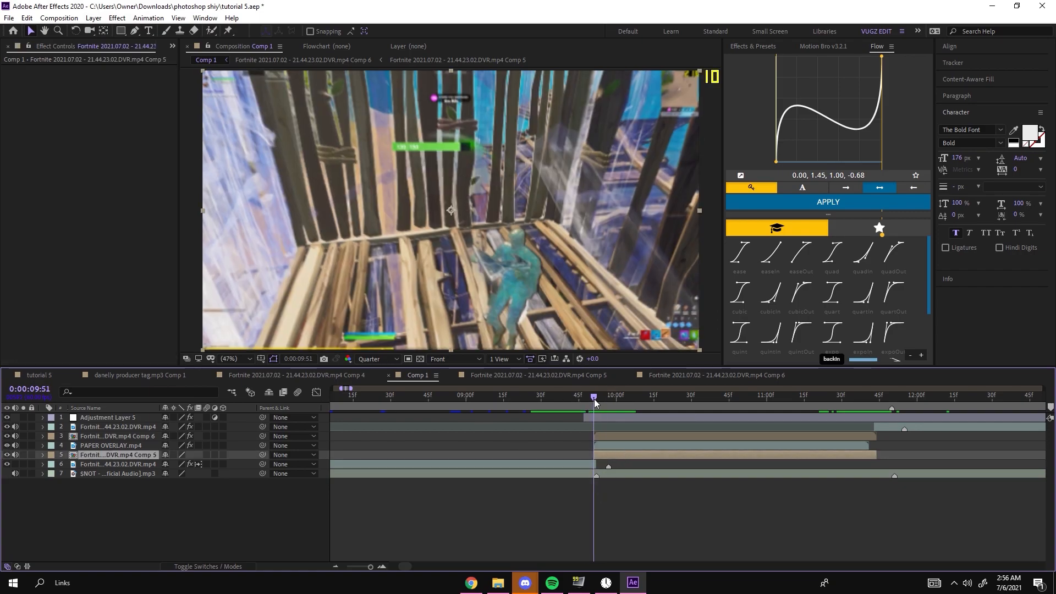
key(ctrl+space)
text(pencil)
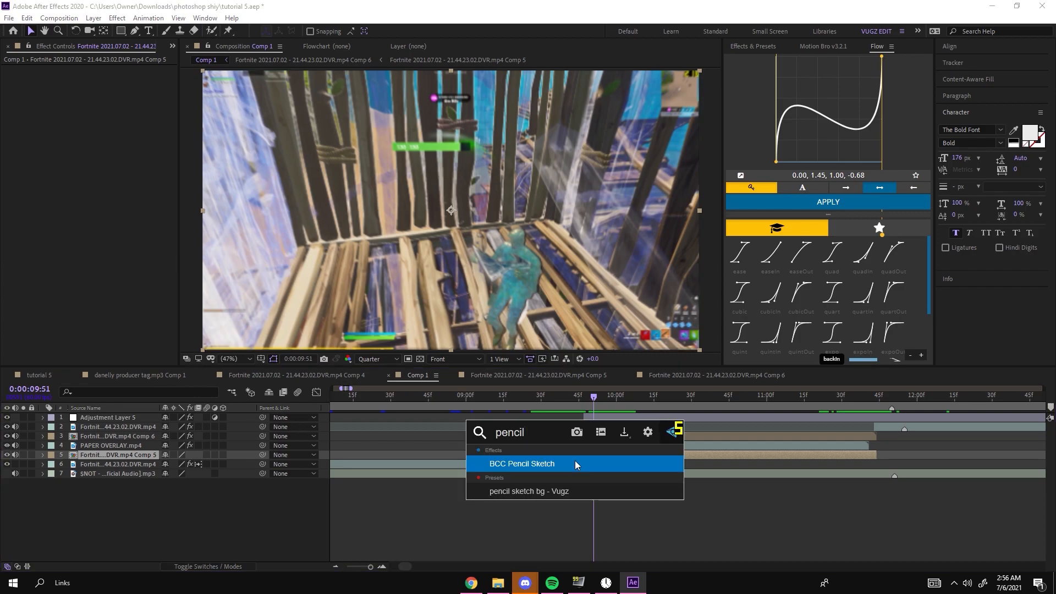
click(545, 489)
key(u)
key(u)
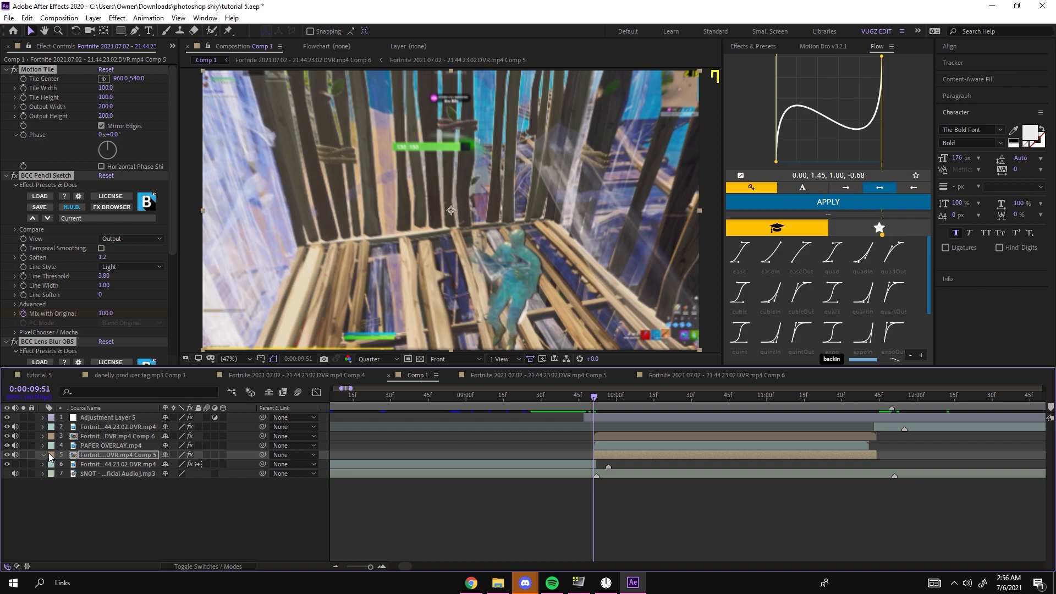
scroll(605, 445, down, 2)
scroll(605, 417, up, 2)
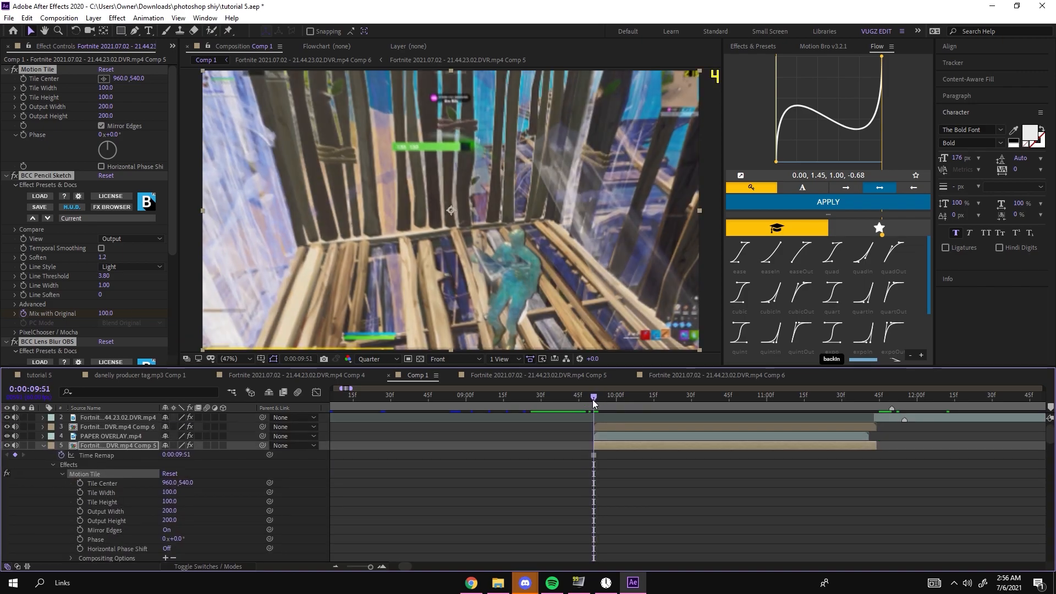
drag(593, 394, 606, 395)
key(space)
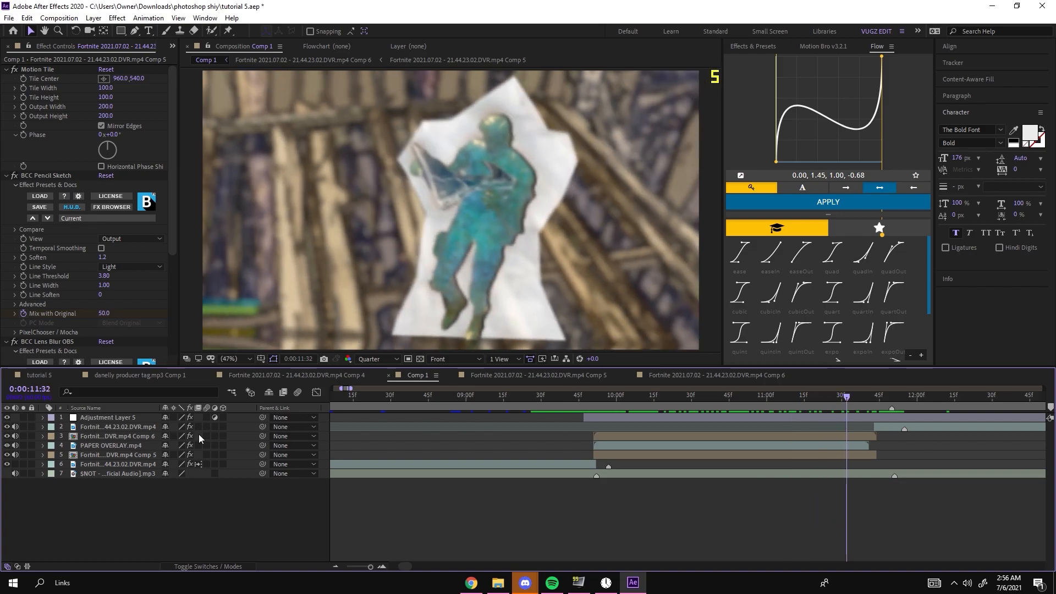
Step: Check Adjustment Layer 5's effects, collapse them, and move the playhead slightly later to about 11:36
click(42, 417)
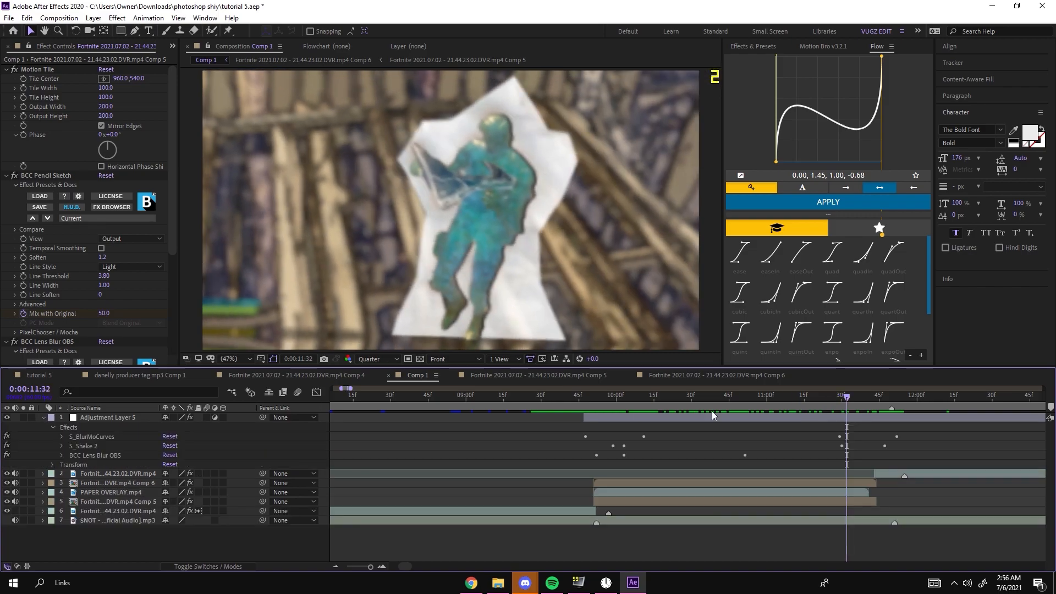
click(43, 418)
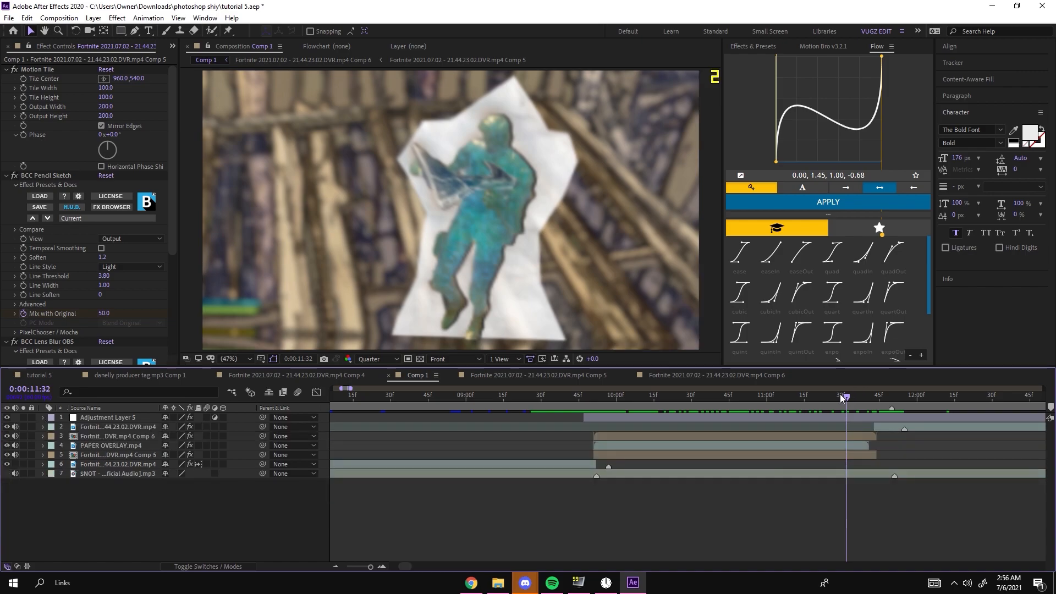
click(856, 396)
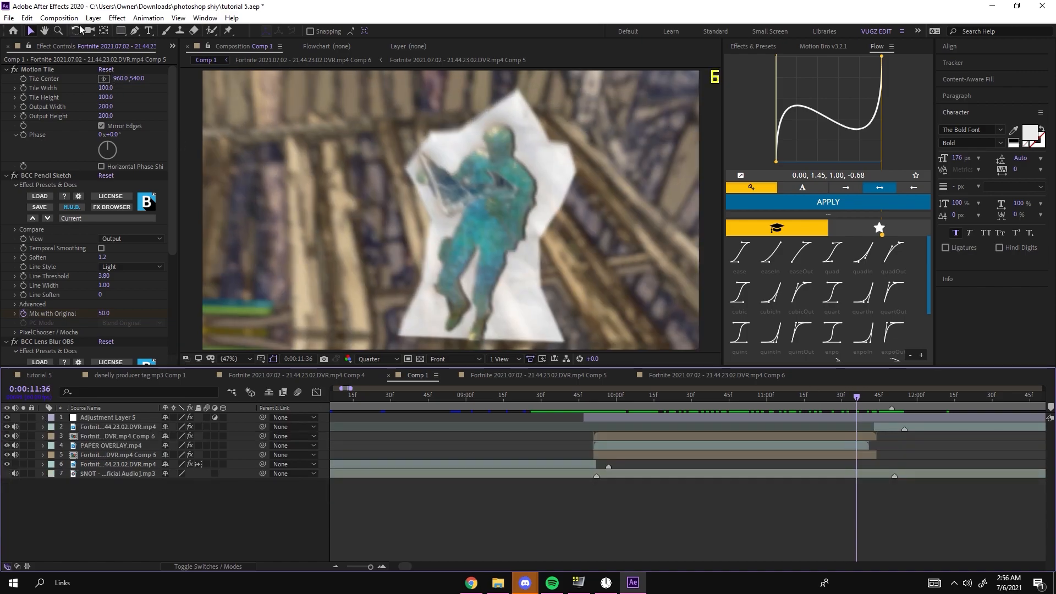